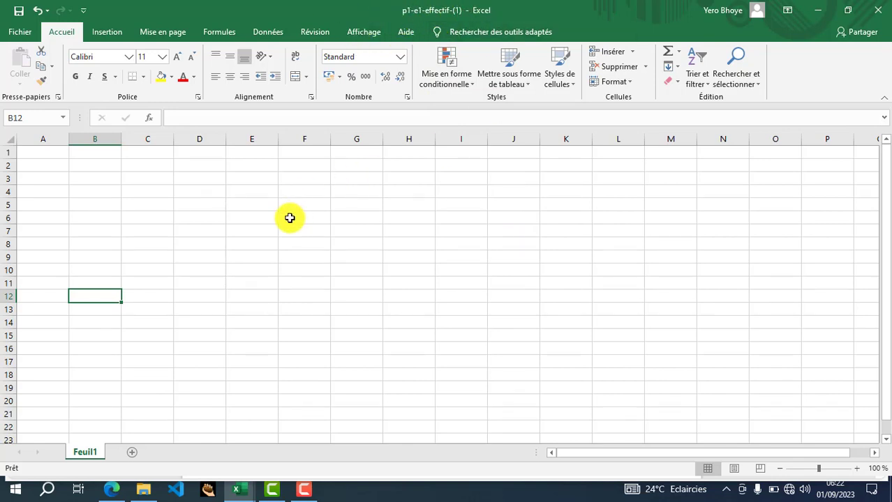
Look up the p1-e1-effectif-(1) file in the P1-SAISIE DE DONNEES folder and return to the Excel workbook
key(alt+Tab)
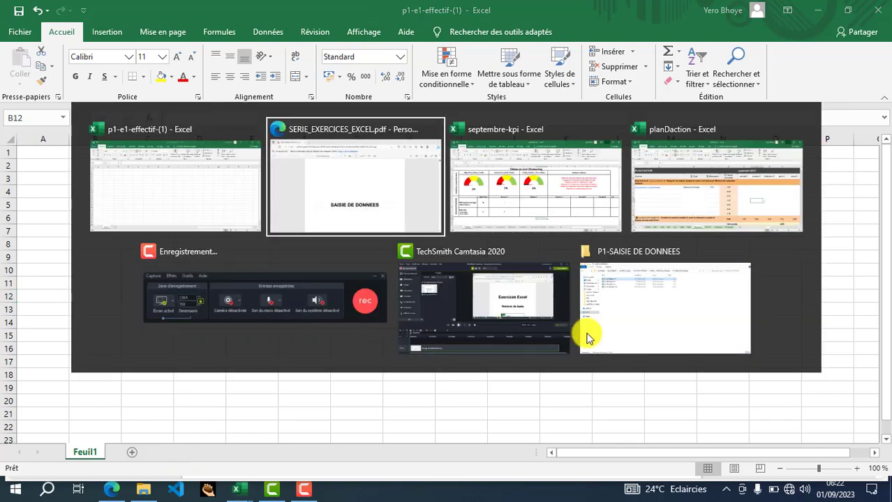
click(642, 322)
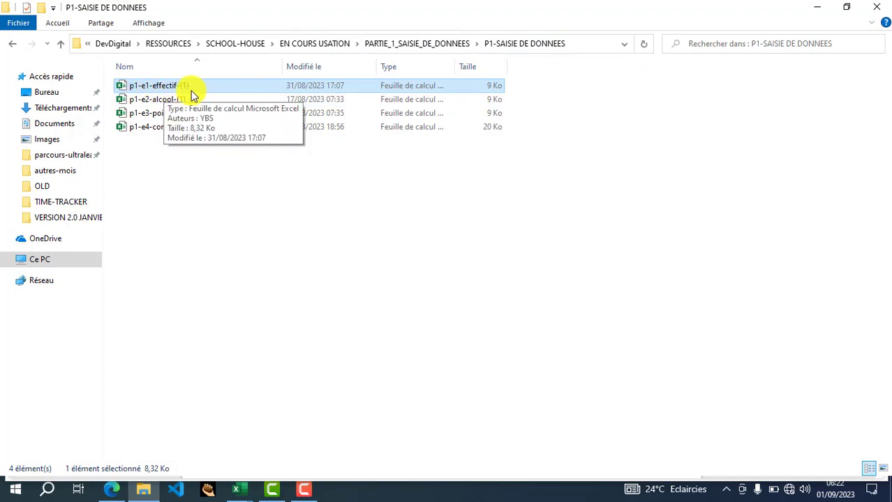
key(alt+Tab)
click(446, 176)
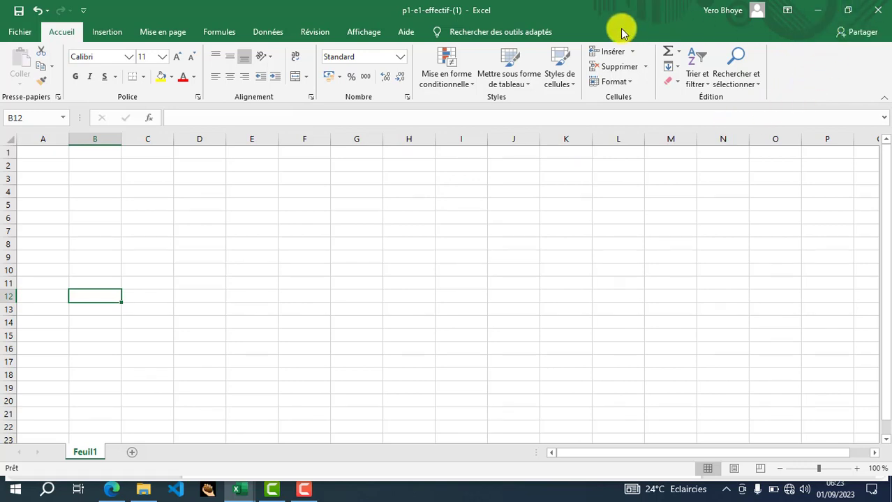
Arrange the p1-e1-effectif-(1) workbook and SERIE_EXERCICES_EXCEL.pdf side by side, each filling half of the screen
click(846, 15)
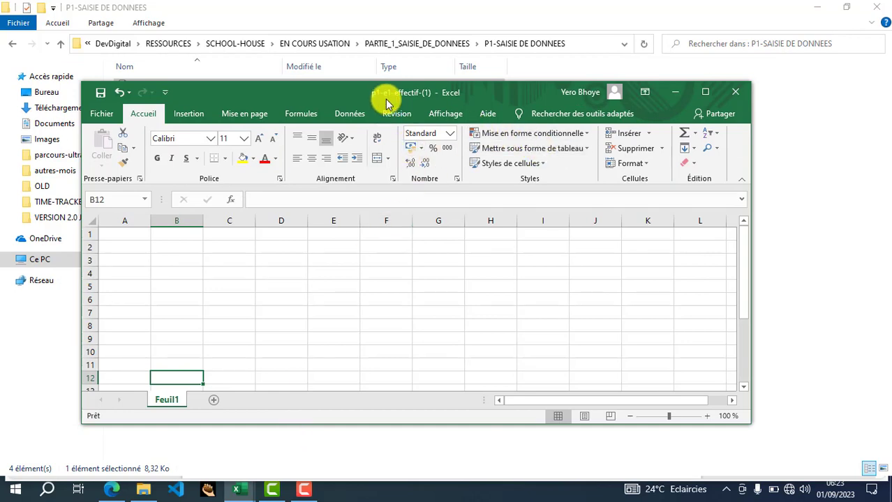
drag(387, 99, 884, 104)
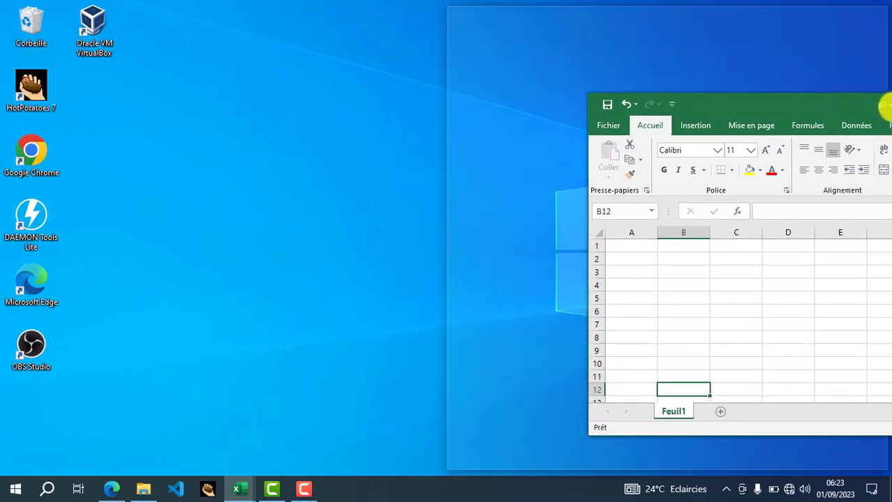
drag(884, 104, 882, 105)
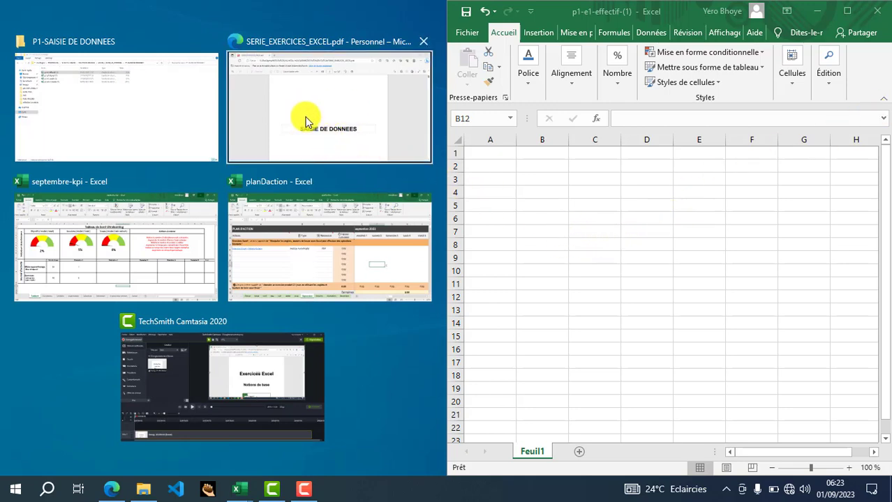
click(338, 135)
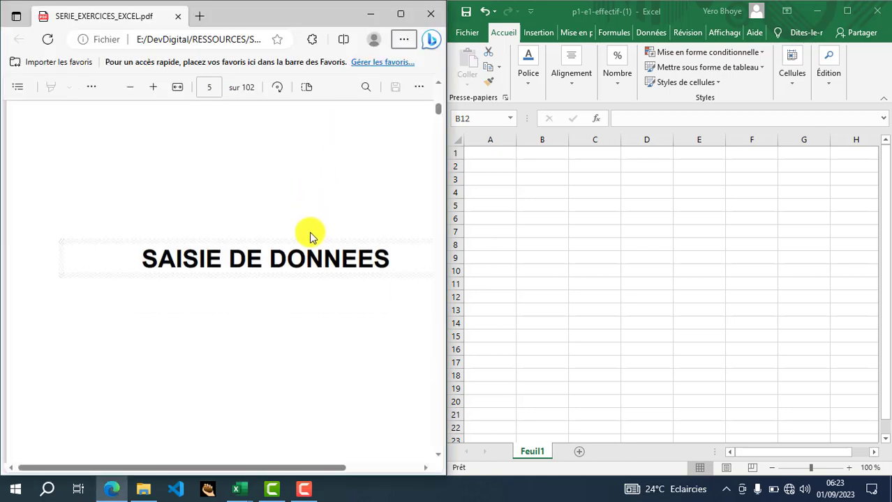
Using the sample table of the Effectif (1) exercise in the PDF, enter the title "Effectif de la société Teppes" in cell A1
scroll(311, 237, down, 5)
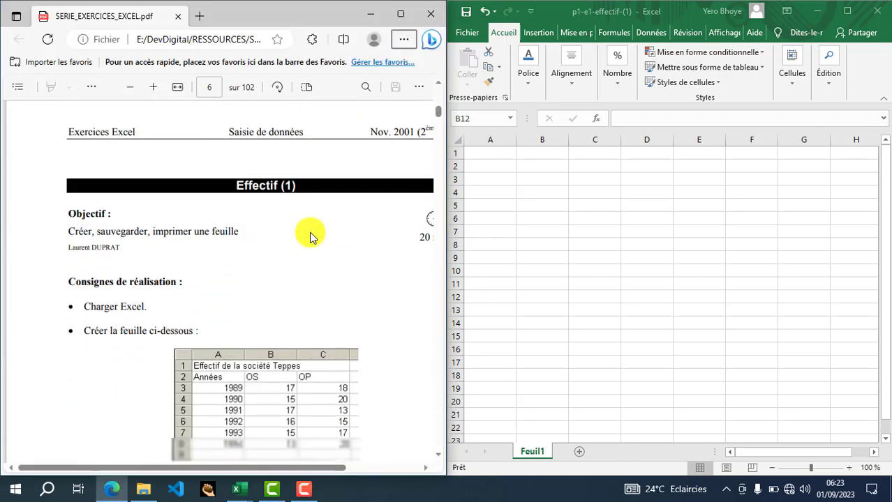
scroll(310, 237, down, 1)
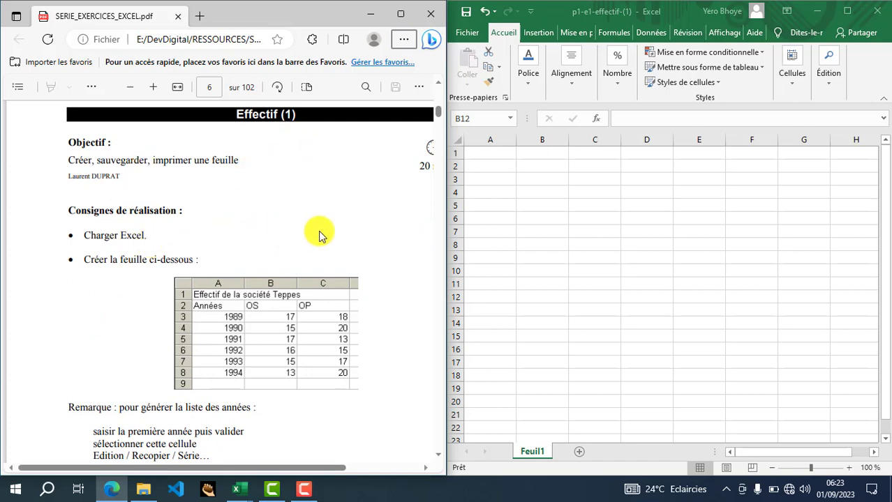
click(559, 190)
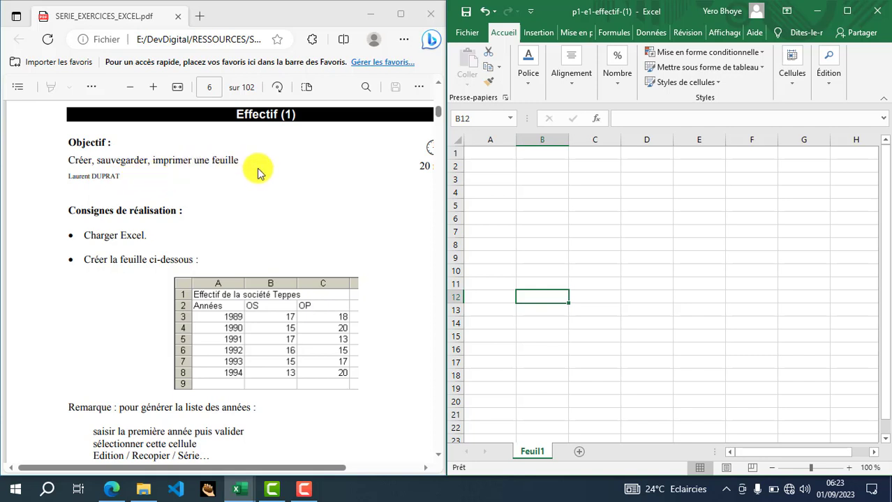
scroll(99, 232, down, 3)
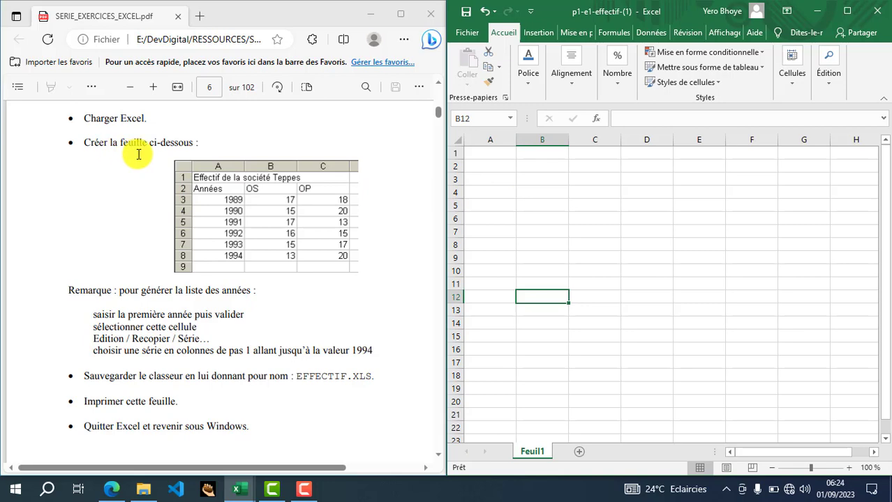
ctrl+scroll(311, 220, up, 4)
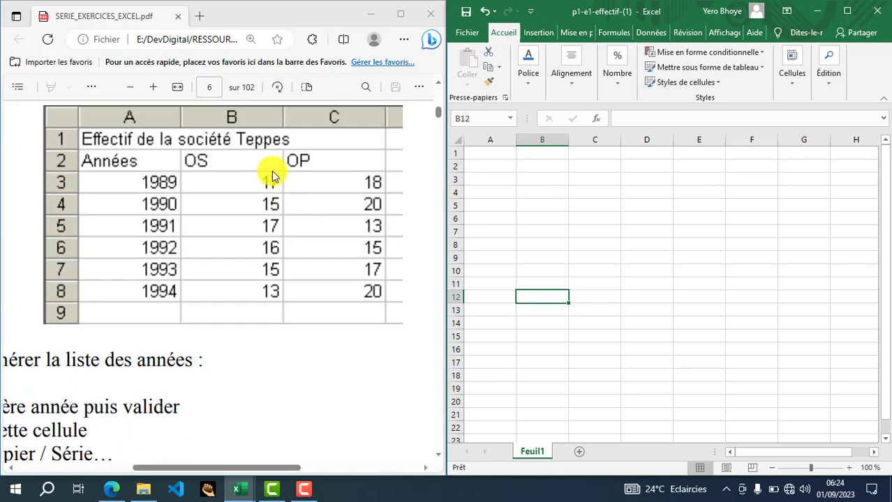
scroll(269, 174, up, 1)
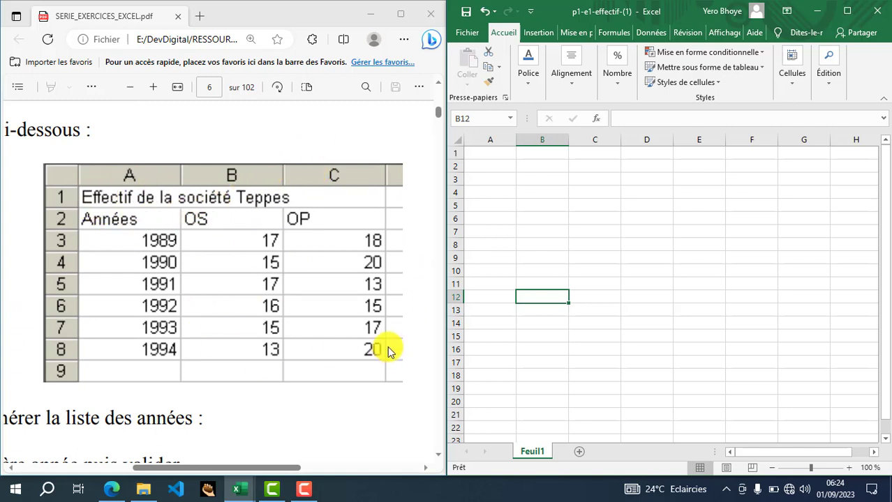
click(497, 151)
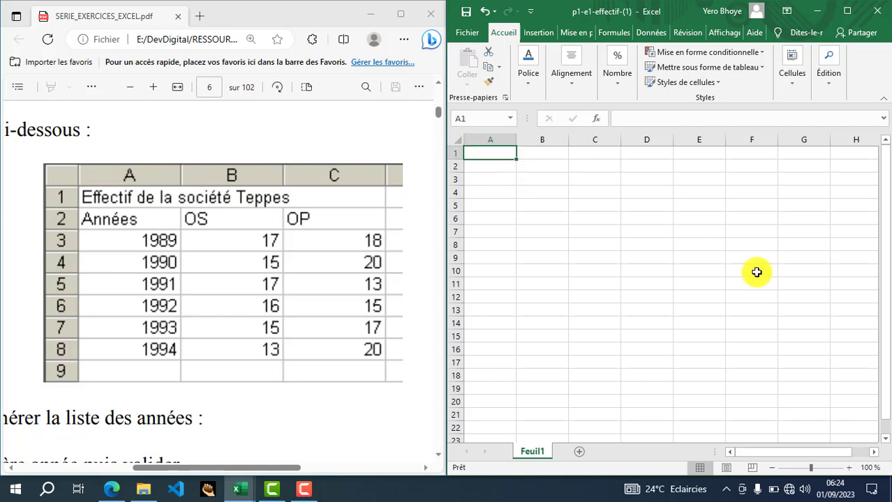
text(ectif de la société Teppes)
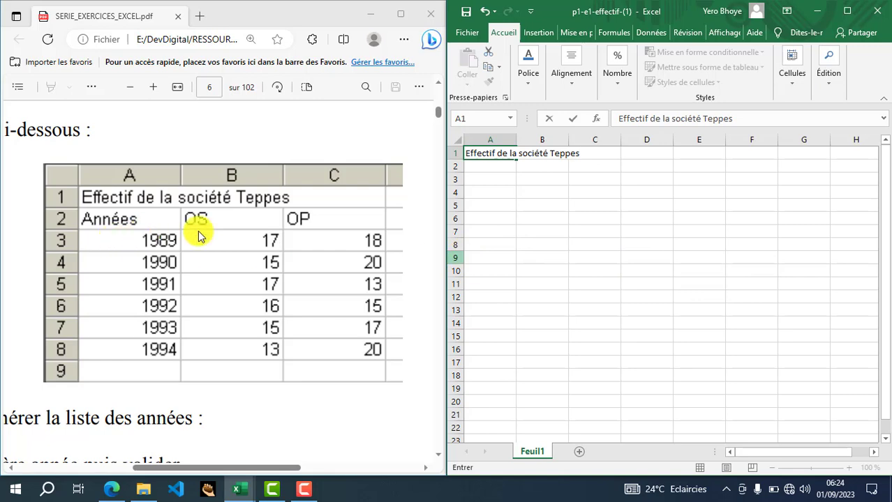
Examine the remaining instructions of the Effectif (1) exercise in the PDF and return to its sample table
scroll(177, 238, down, 15)
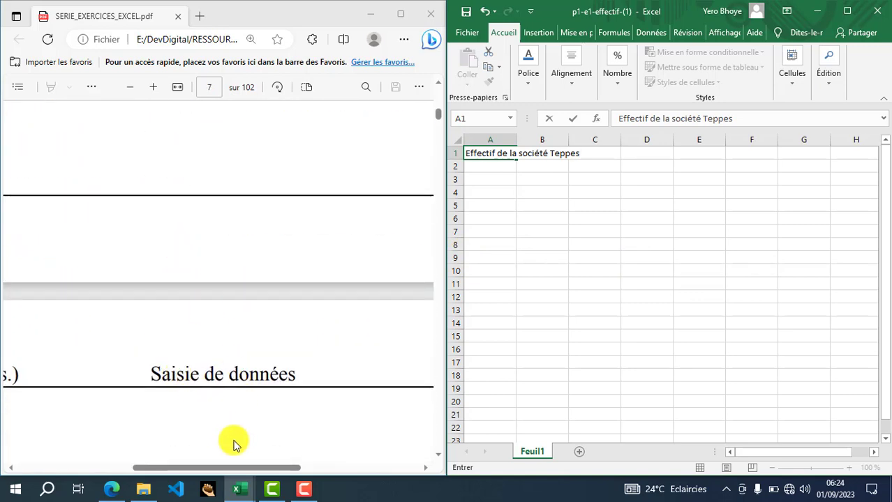
drag(243, 468, 350, 450)
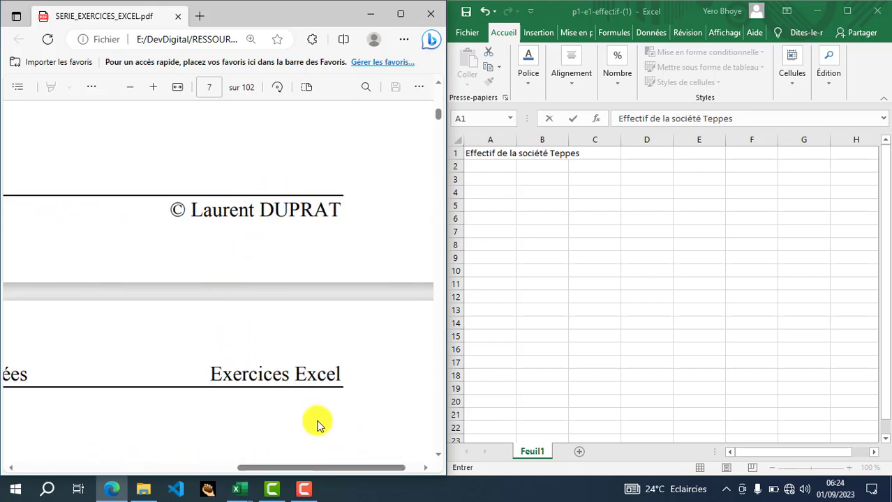
drag(336, 470, 183, 459)
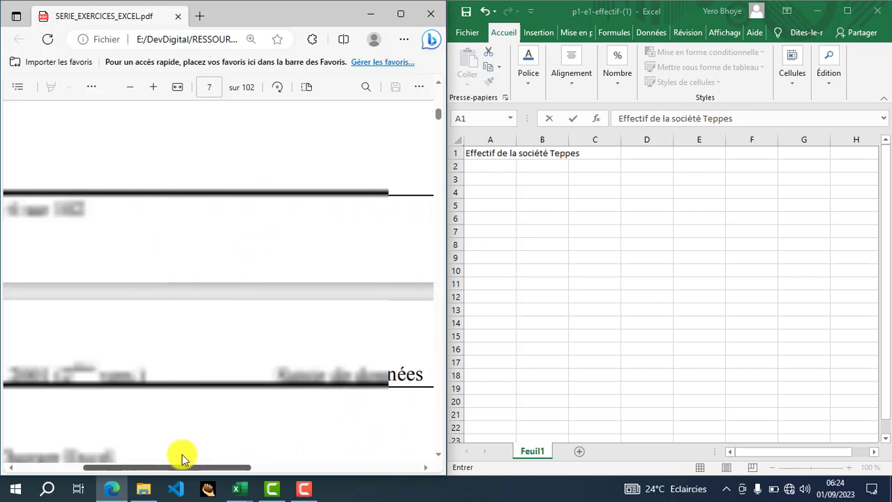
scroll(174, 321, up, 10)
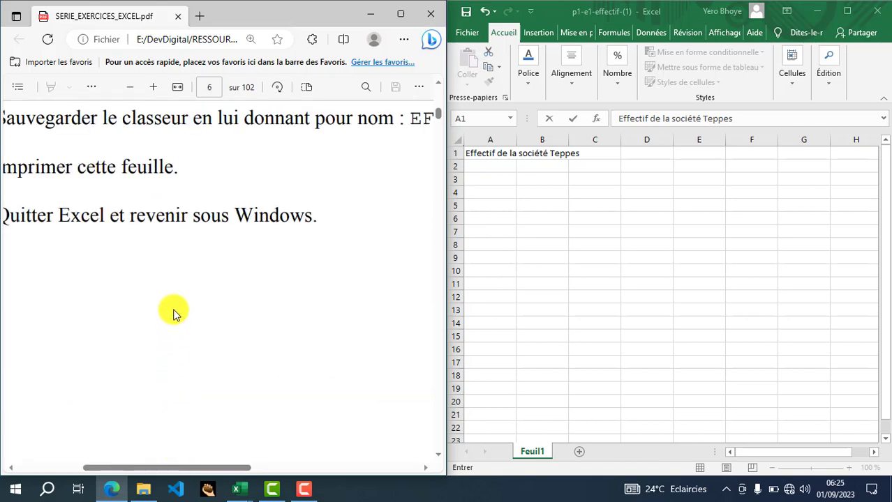
drag(206, 472, 149, 471)
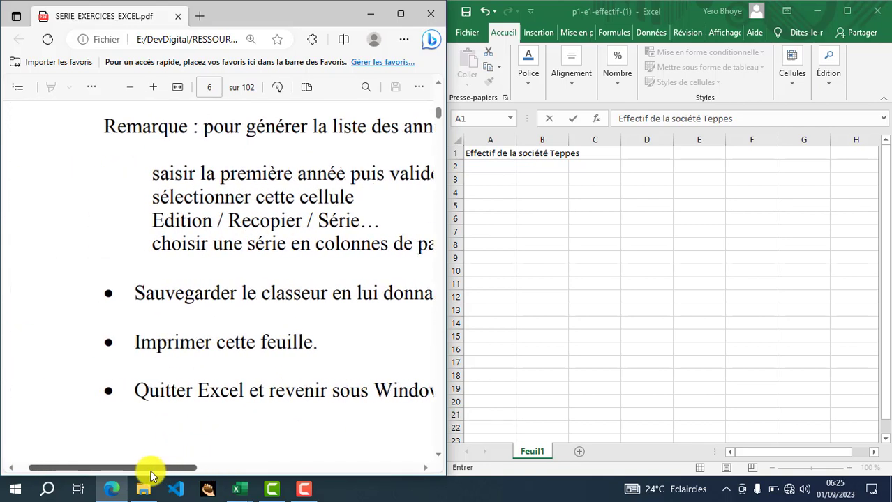
scroll(292, 330, up, 5)
scroll(293, 331, down, 2)
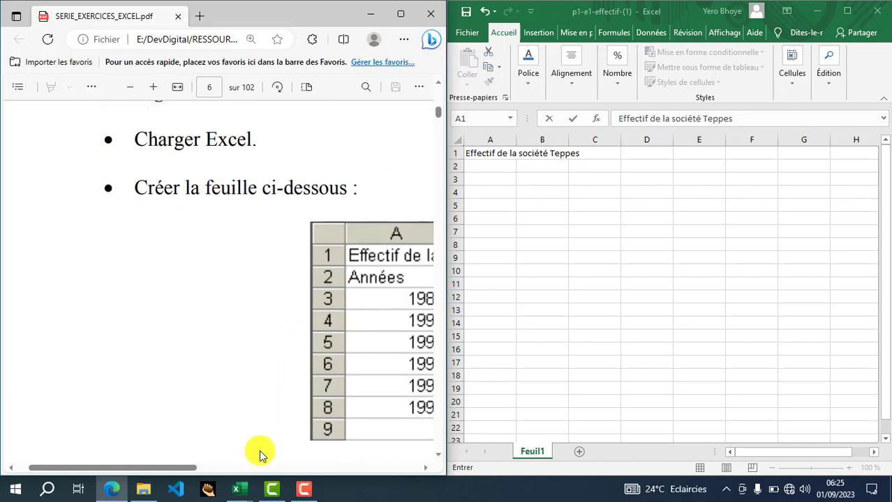
drag(173, 470, 287, 452)
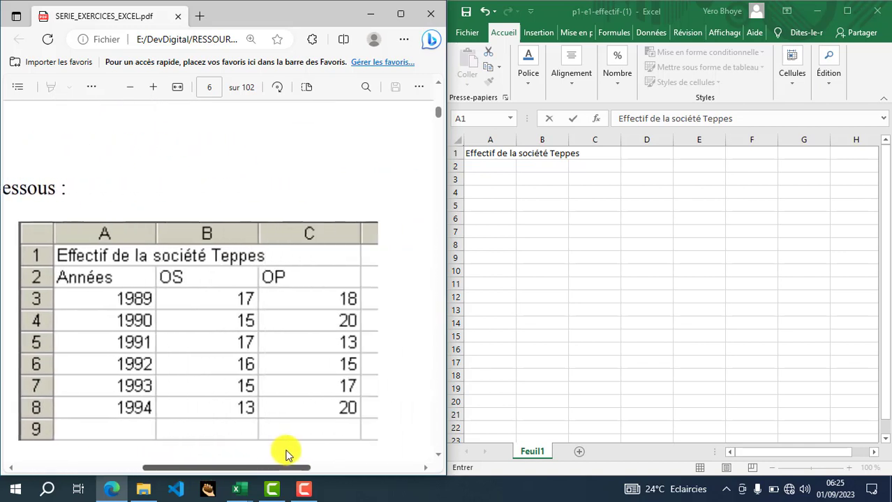
scroll(264, 305, down, 1)
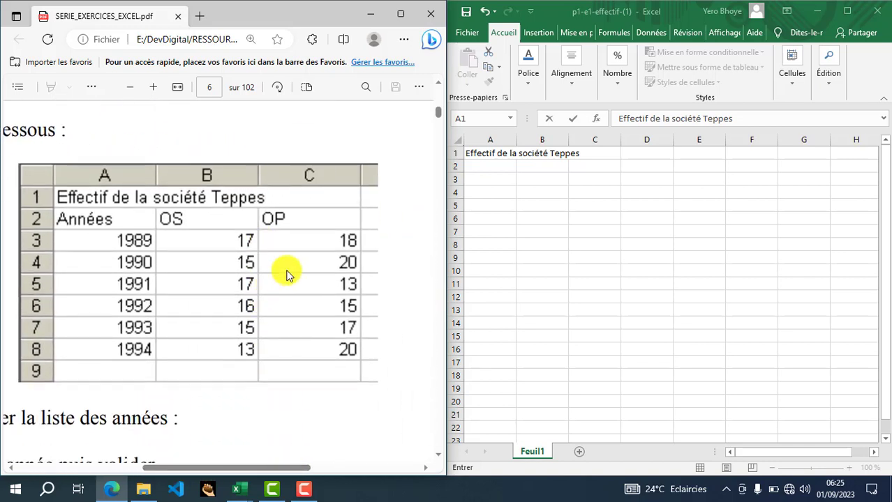
Enter the column headings "Années", "OS" and "OP" in cells A2 to C2
click(478, 166)
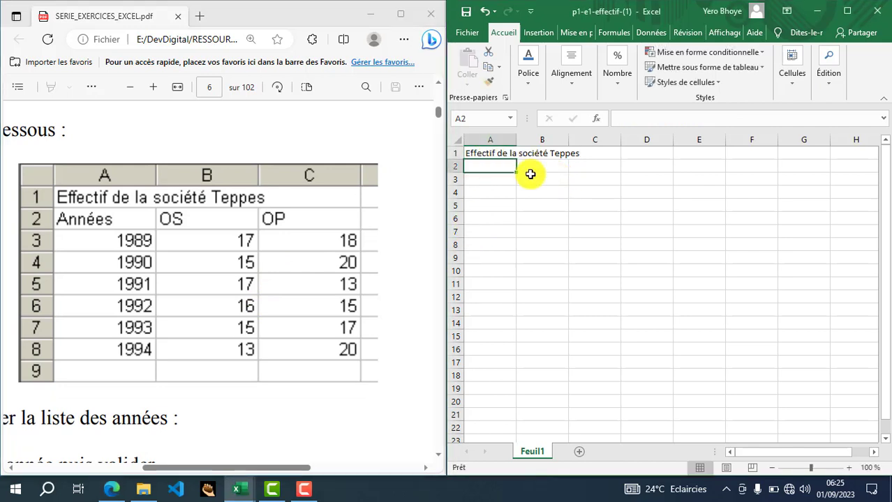
text(Années)
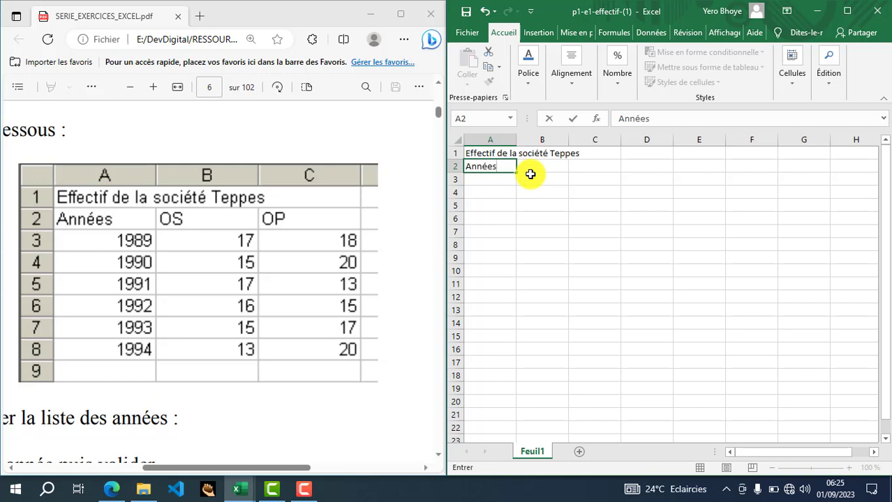
click(530, 175)
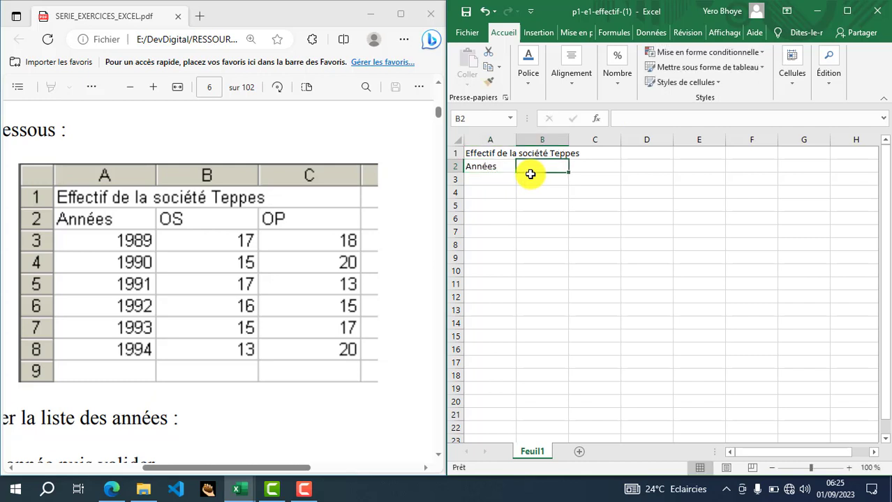
text(OS)
key(Tab)
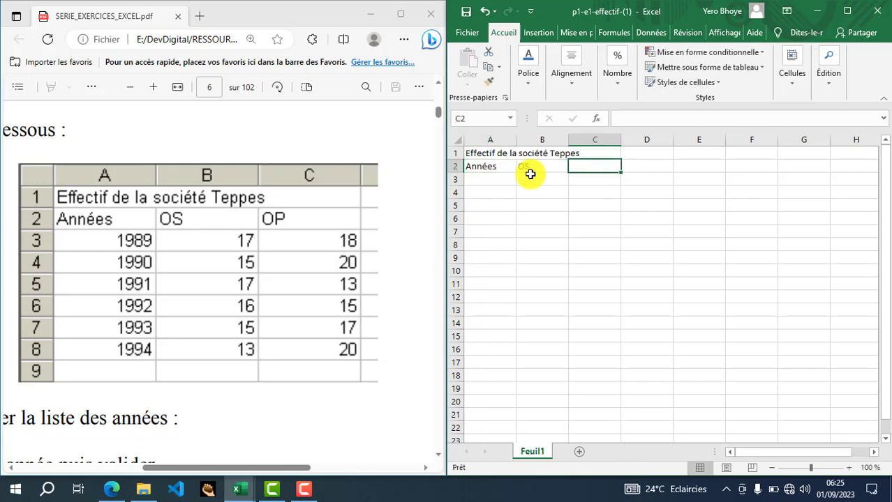
text(OP)
key(Return)
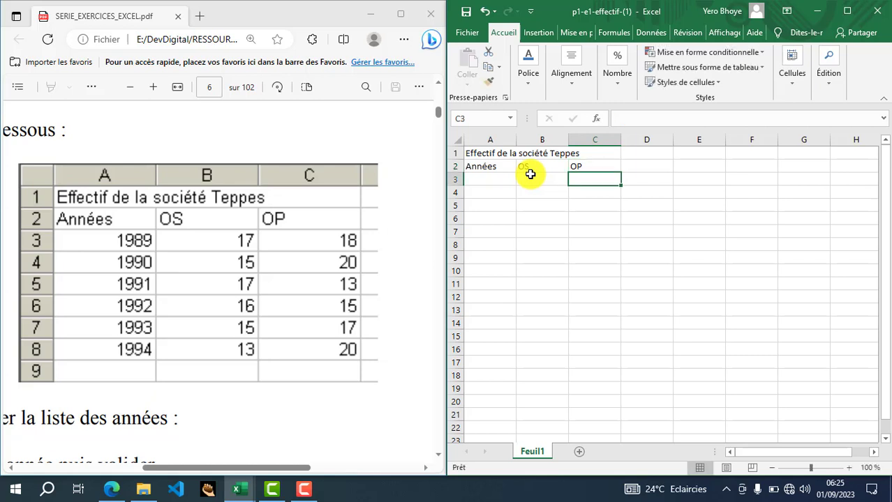
Examine the PDF's remark on generating the list of years, together with the sample table above it
click(493, 181)
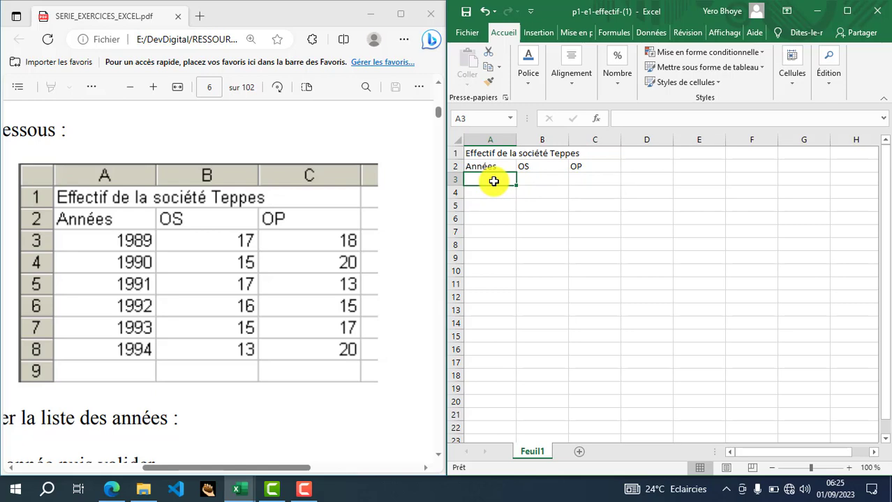
scroll(215, 268, down, 3)
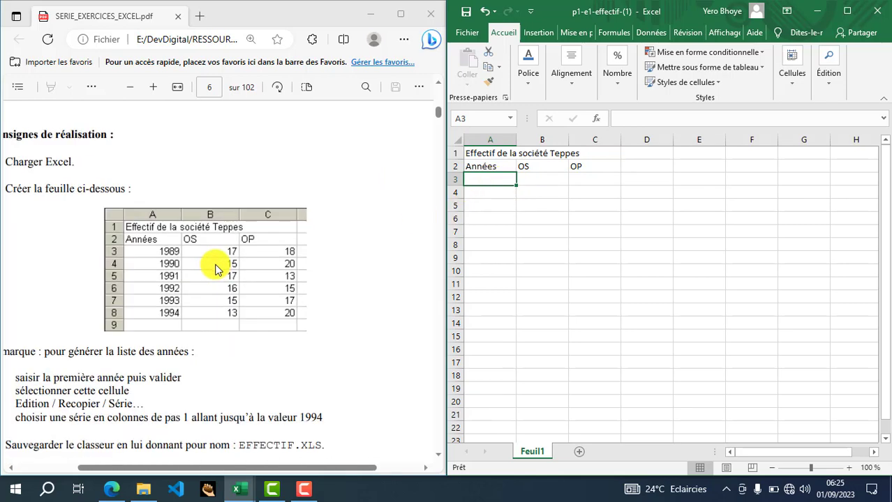
drag(288, 470, 260, 463)
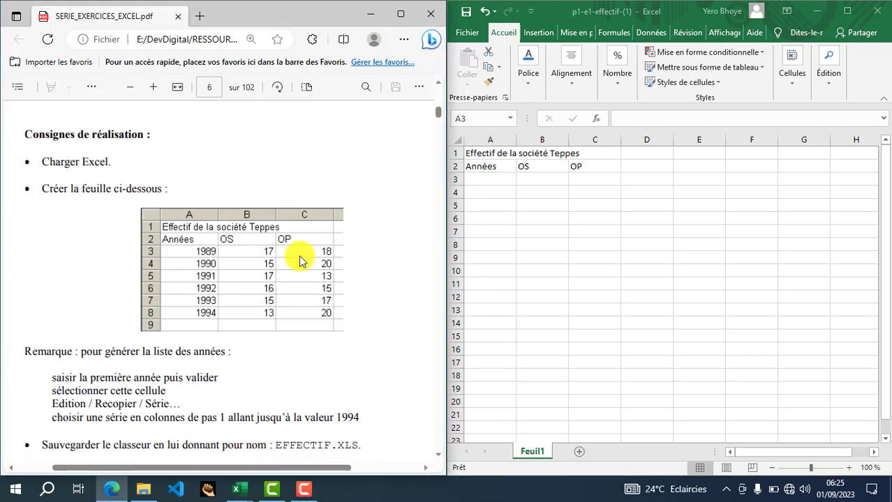
scroll(301, 261, down, 2)
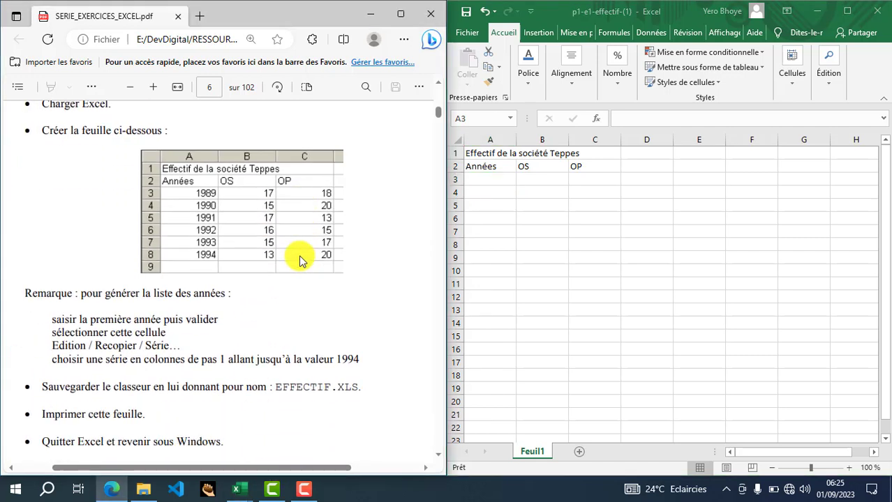
click(514, 181)
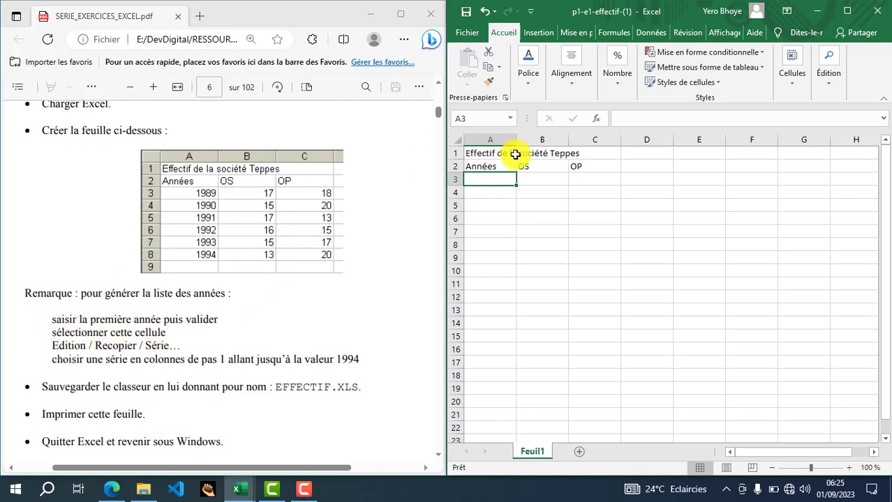
Enter the OS values 17, 15, 17, 16, 15 and 13 in cells B3 to B8
click(546, 180)
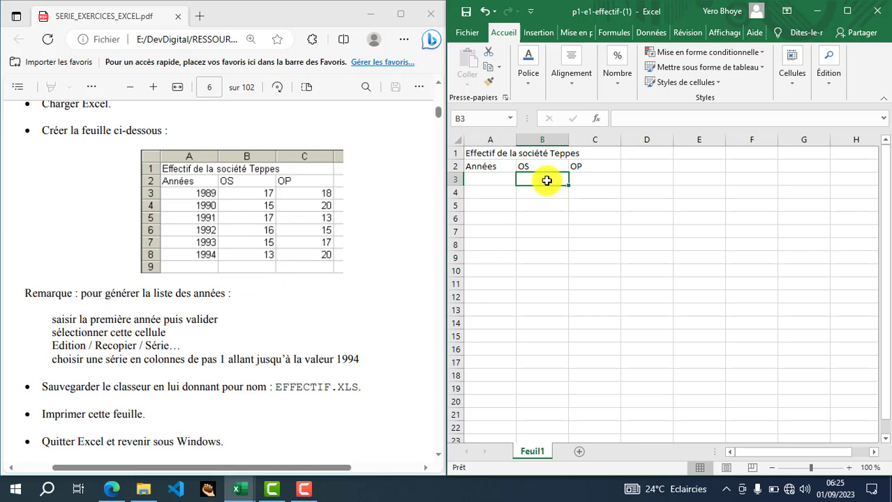
text(1)
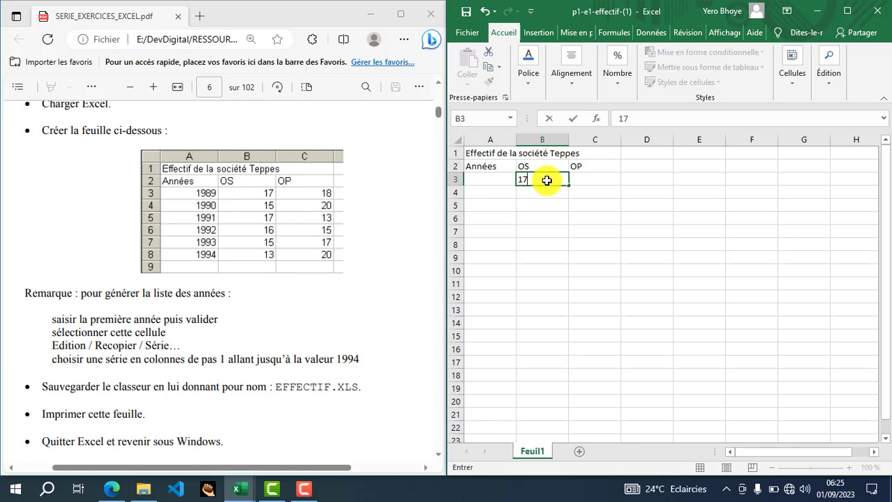
text(7)
key(Return)
text(1)
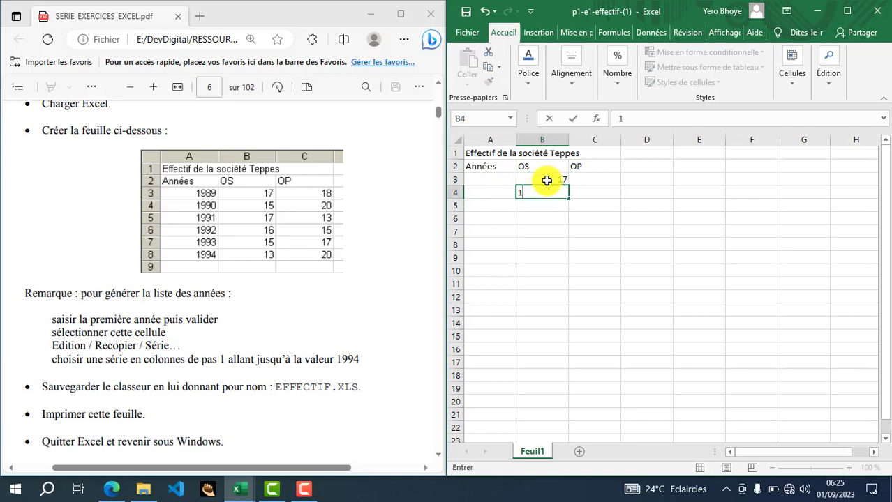
text(5)
key(Return)
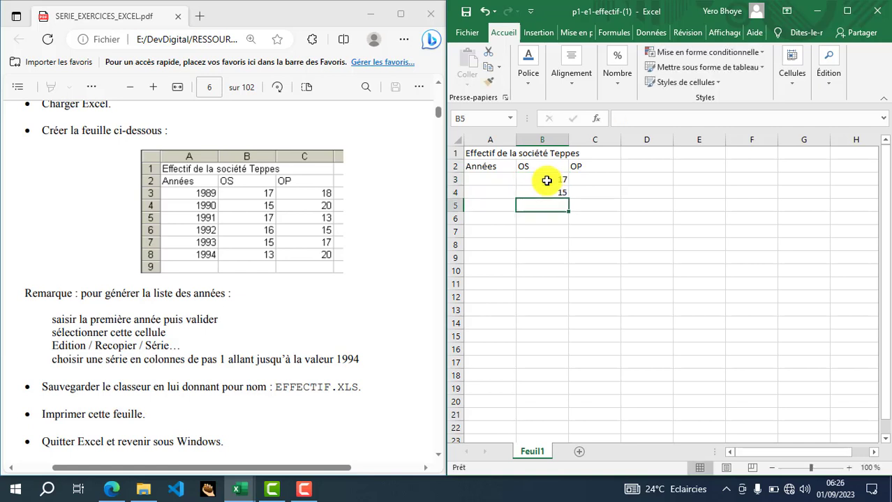
text(17)
key(Return)
text(16)
key(Return)
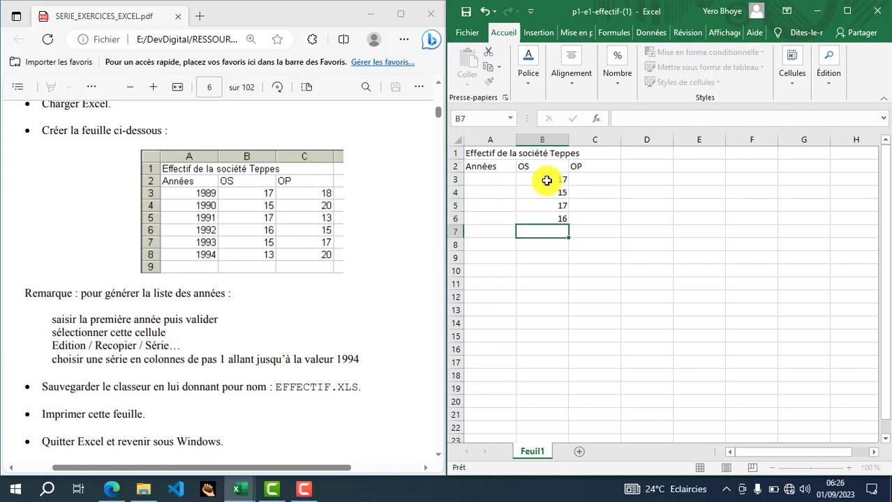
text(15)
key(Return)
text(13)
key(Return)
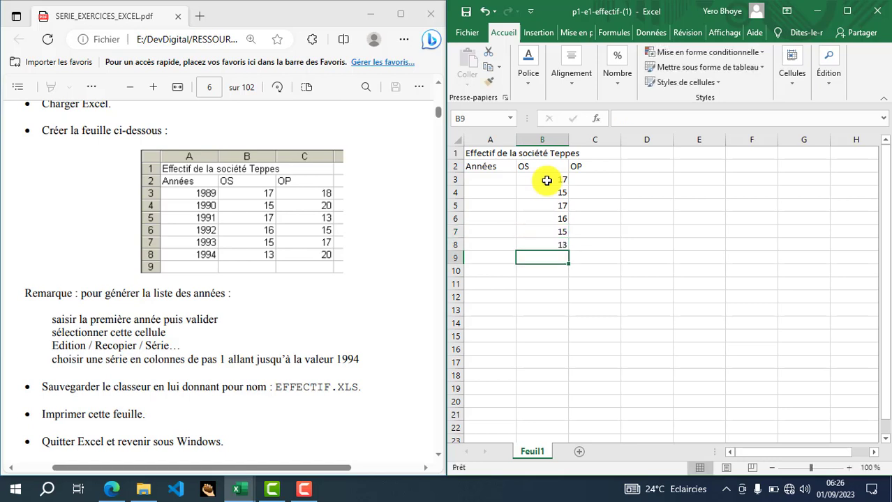
Enter the OP values 18, 20, 13, 15, 17 and 20 in cells C3 to C8
click(600, 181)
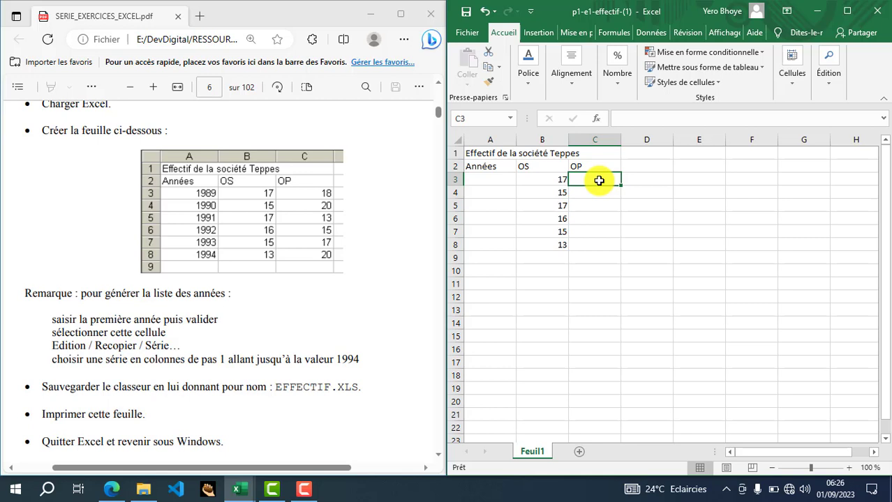
text(18)
key(Return)
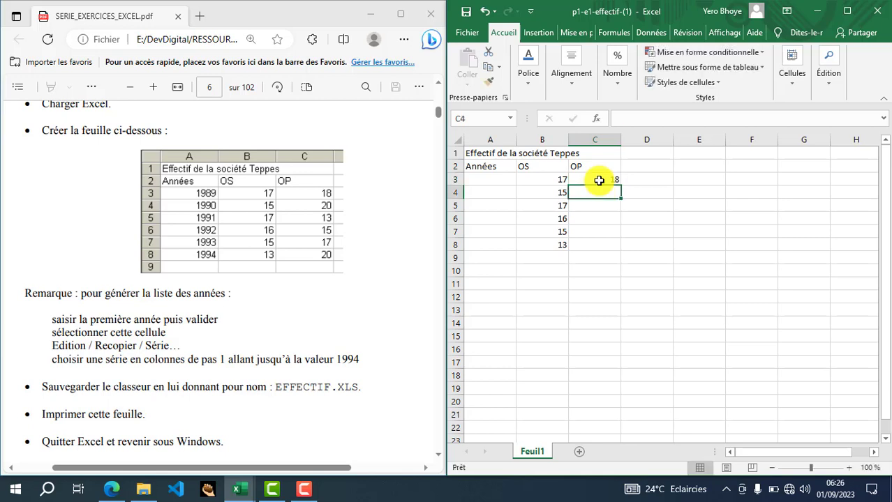
text(20)
key(Return)
text(13)
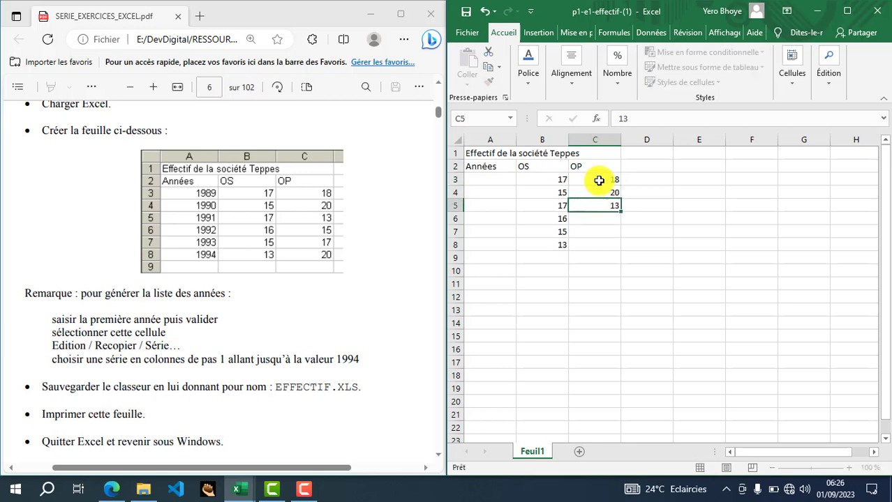
key(Return)
text(15)
key(Return)
text(1)
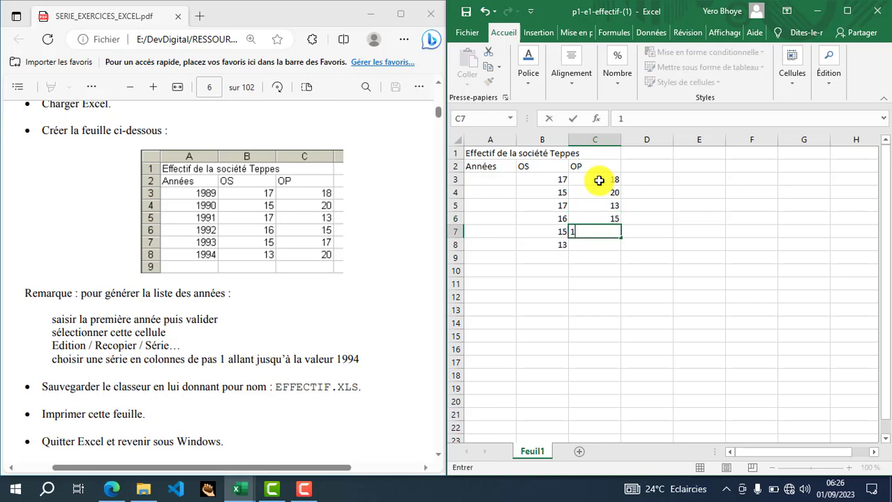
text(7)
key(Return)
text(20)
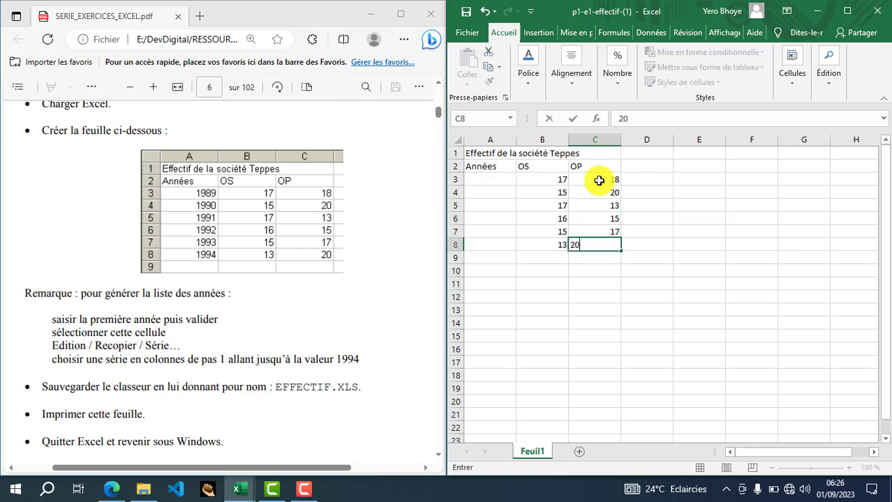
key(Return)
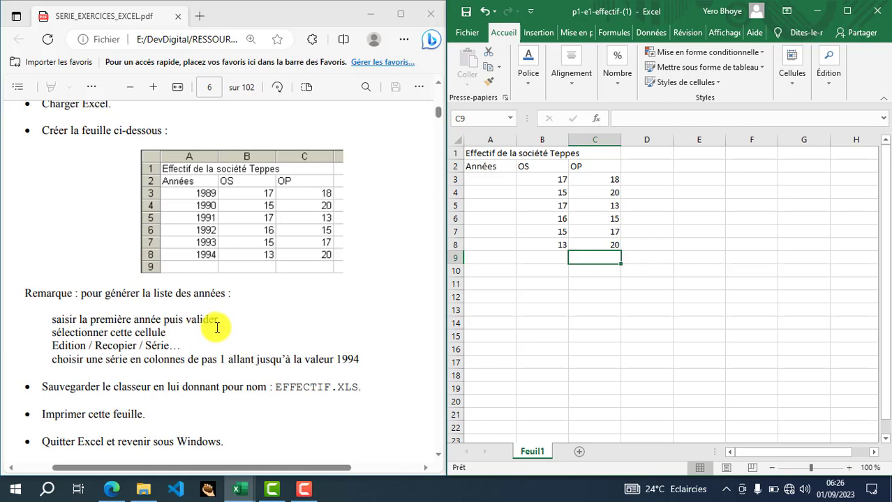
Enter the first year, 1989, in cell A3 and reselect that cell
click(495, 180)
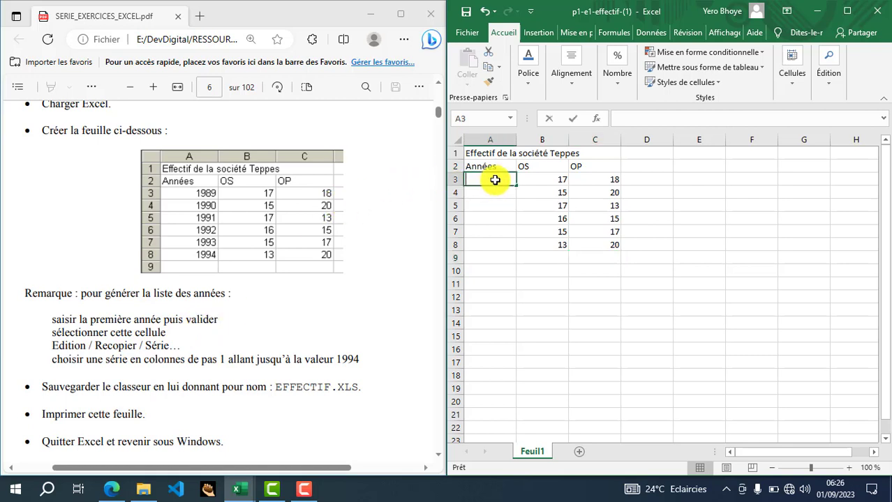
text(1989)
key(Return)
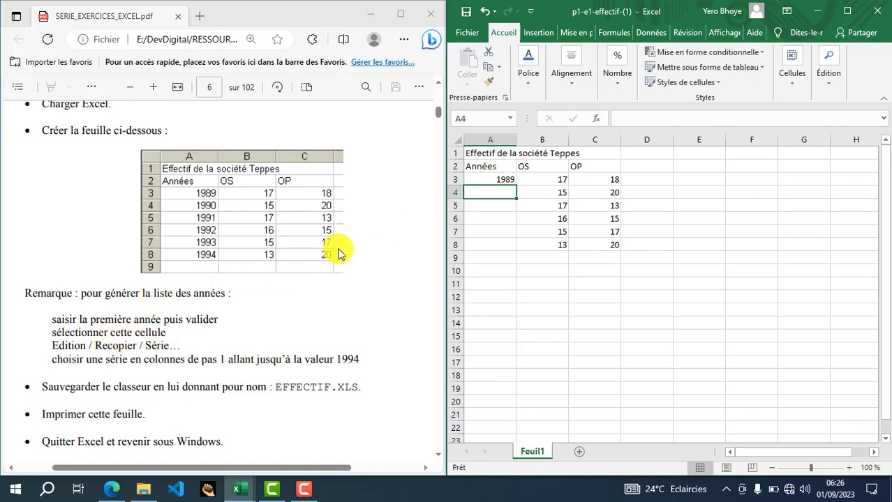
click(492, 180)
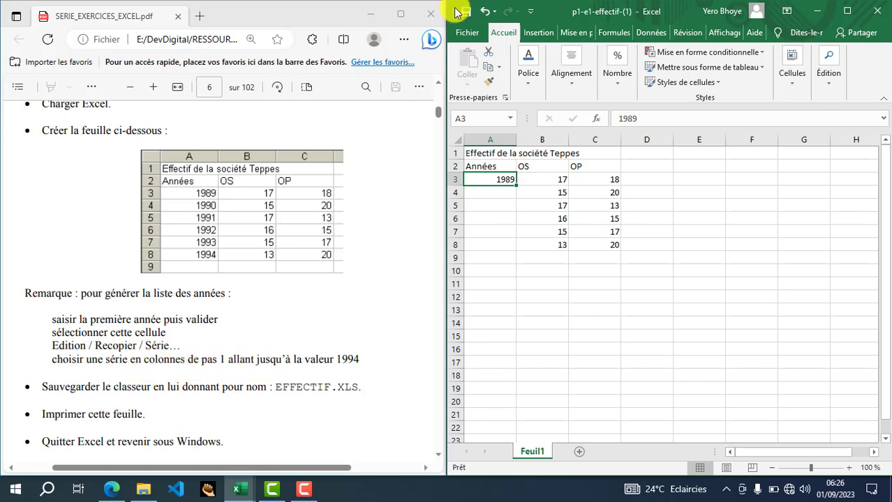
Maximize both the PDF window and the p1-e1-effectif-(1) workbook window
click(382, 17)
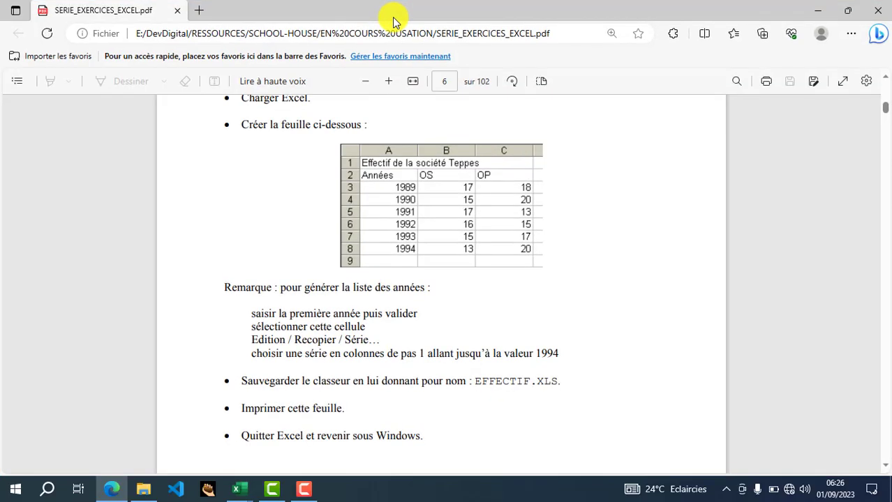
key(alt+Tab)
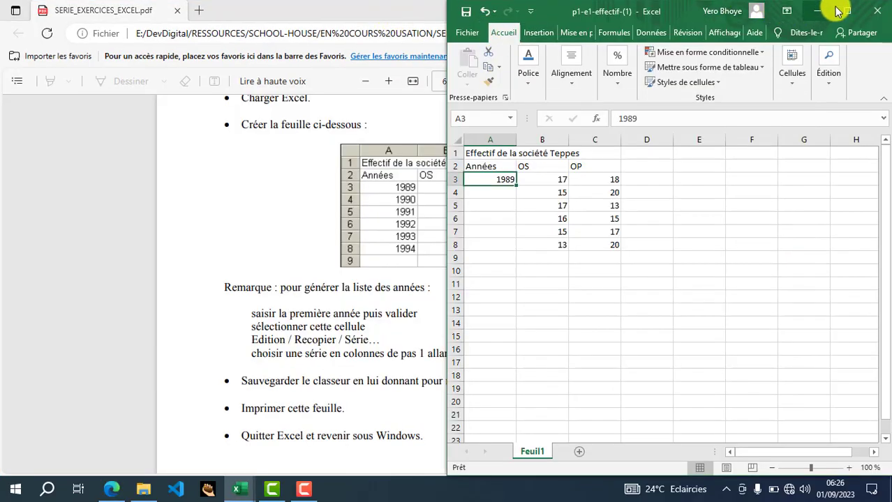
click(845, 10)
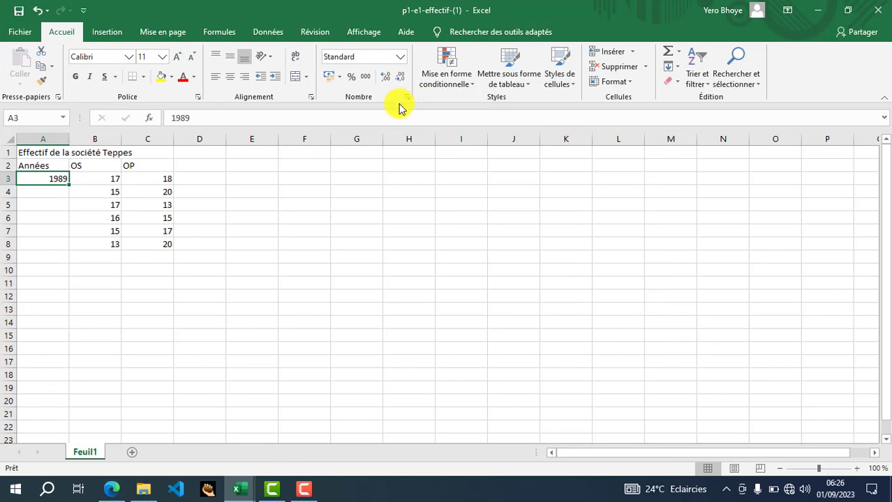
Switch to the PDF and review the instructions and heading of the Effectif (1) exercise
key(alt+Tab)
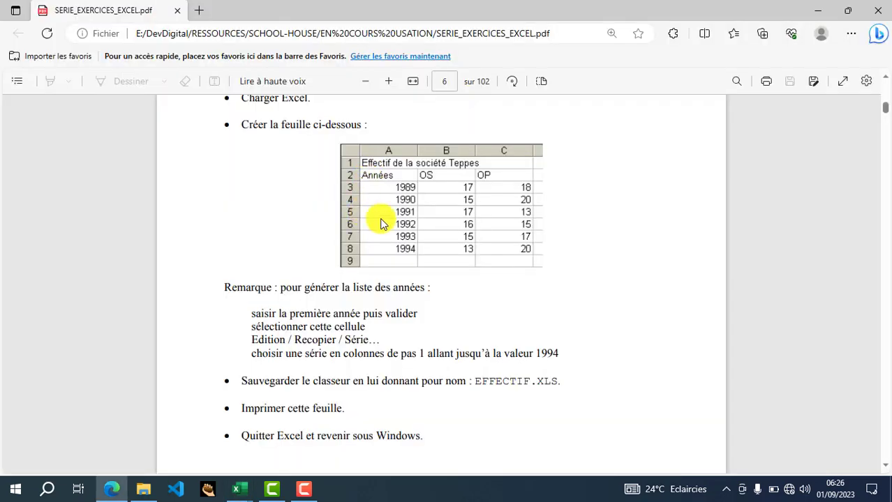
scroll(464, 255, down, 4)
scroll(464, 255, up, 4)
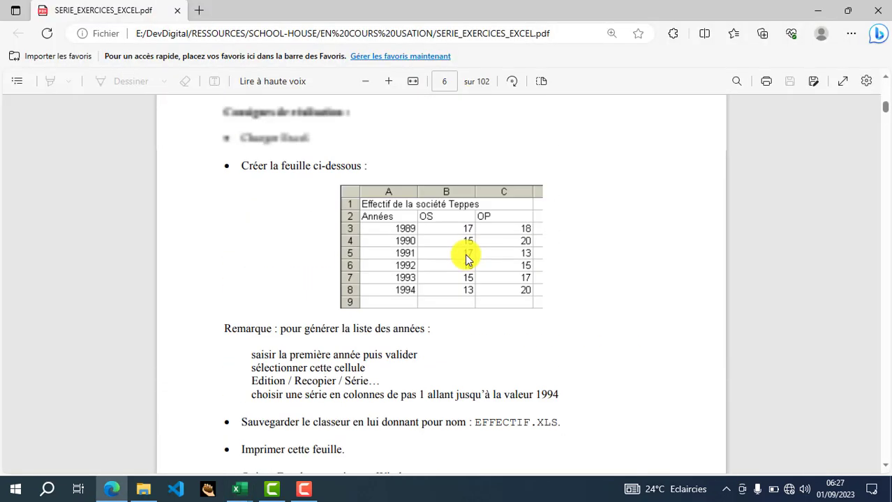
scroll(466, 256, up, 4)
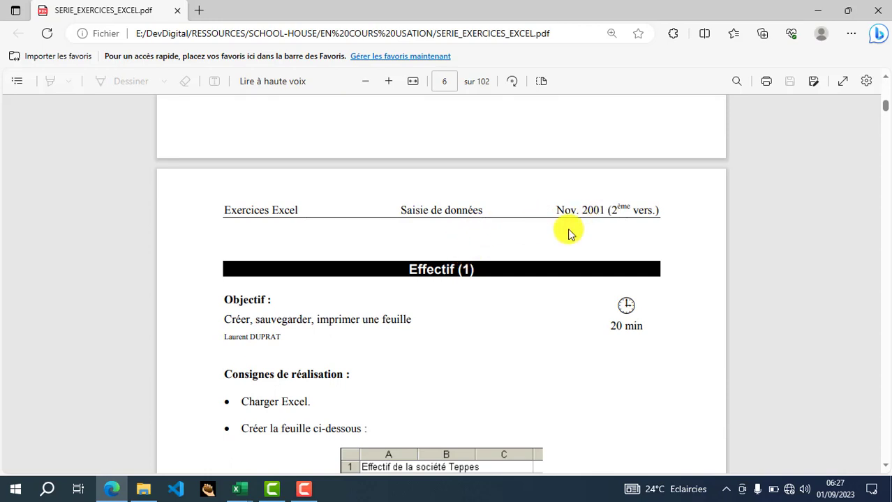
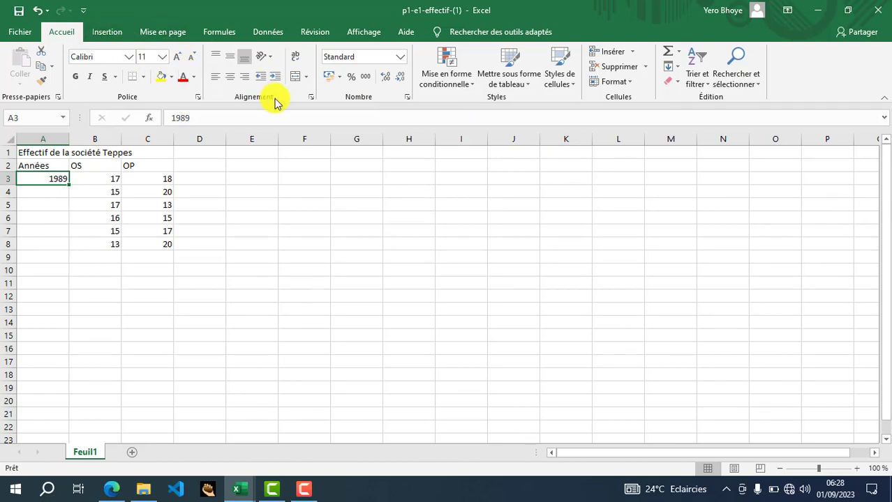
key(alt)
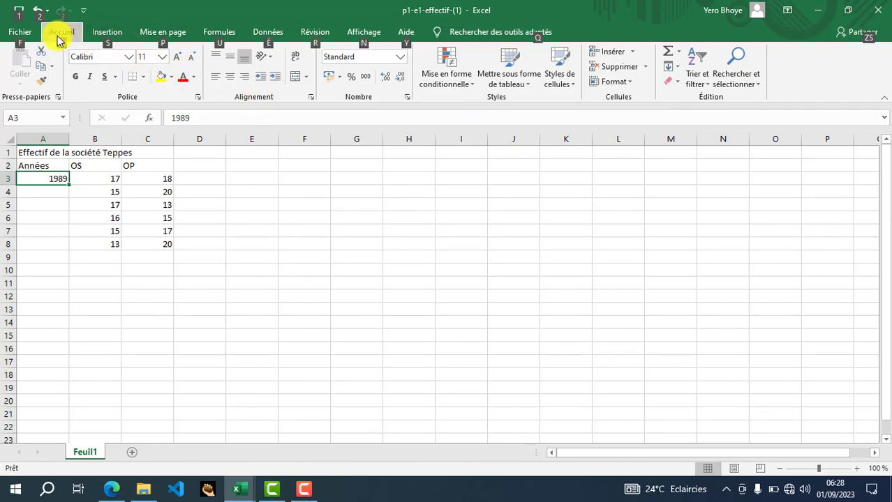
click(257, 308)
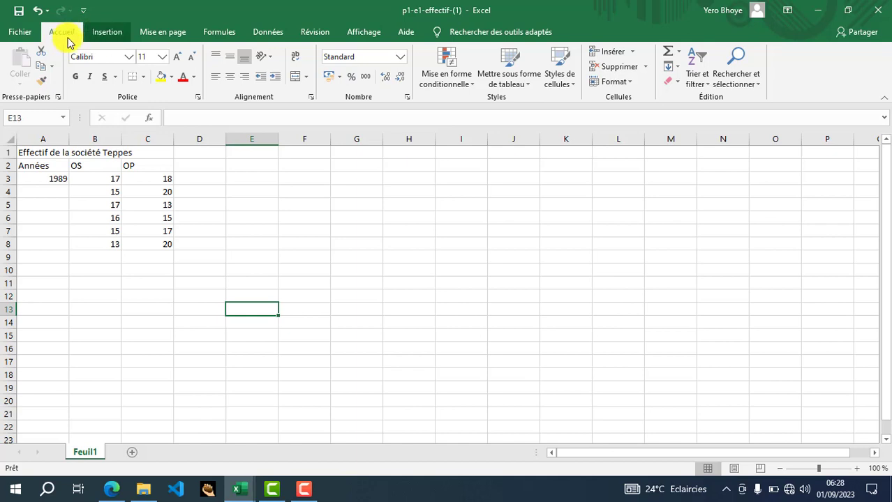
click(109, 33)
click(61, 35)
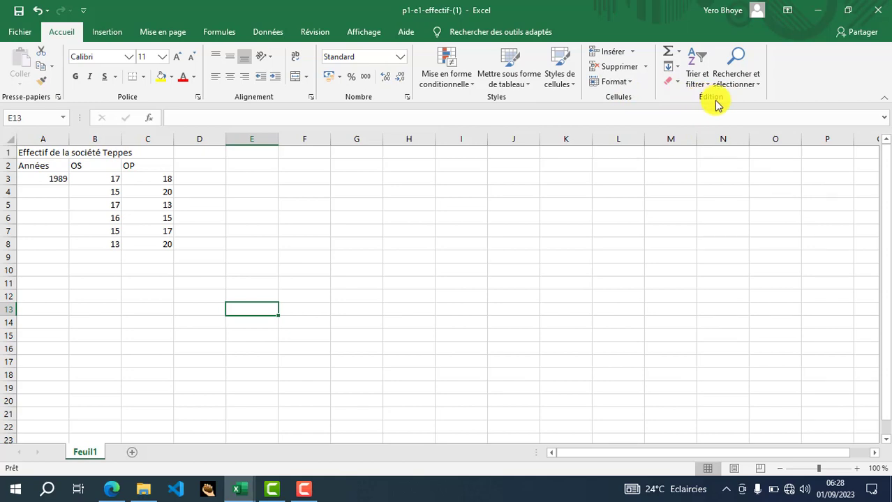
key(alt+Tab)
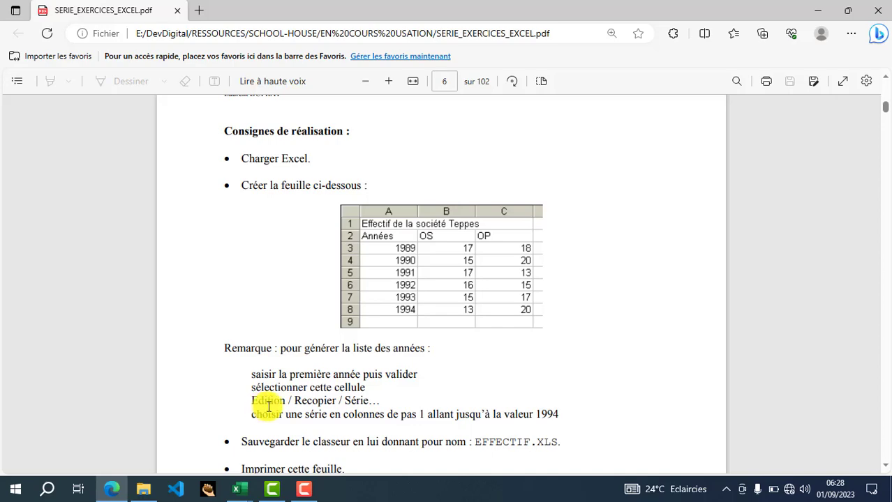
key(alt+Tab)
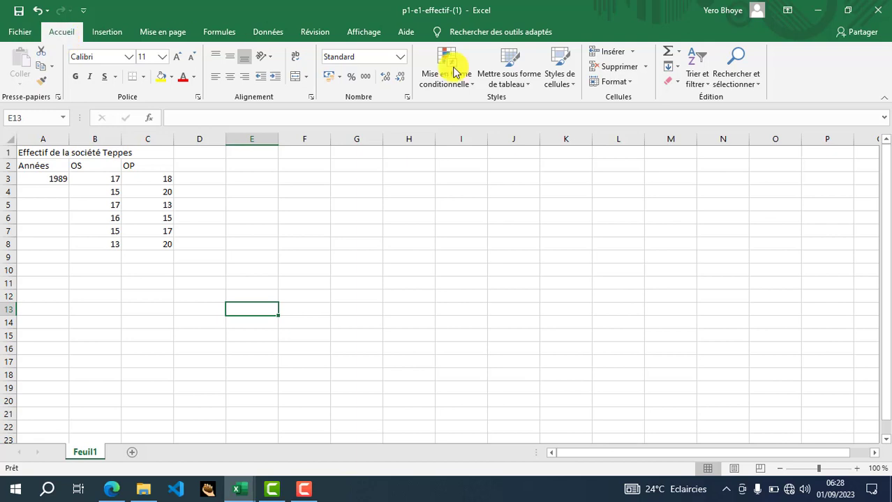
click(676, 67)
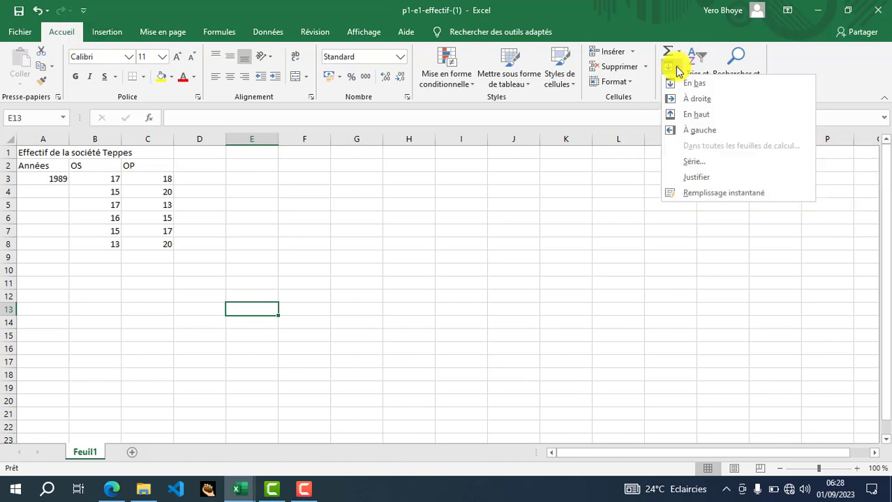
click(706, 162)
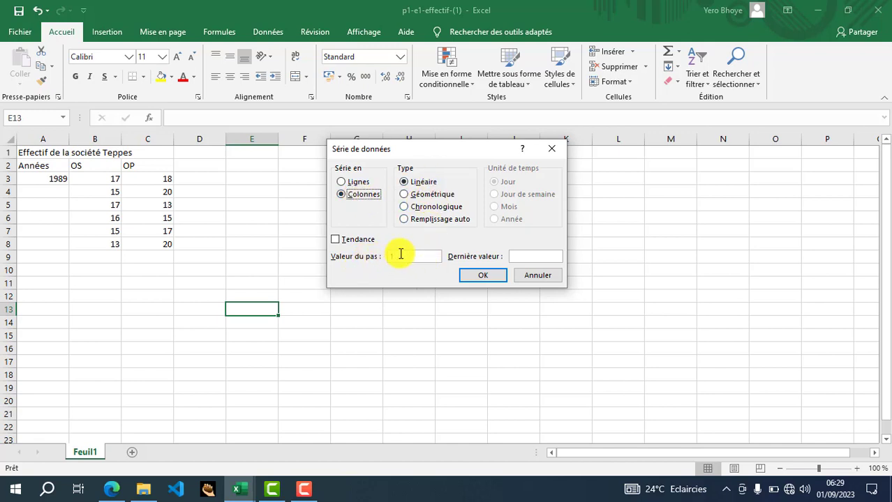
click(535, 278)
Fill the years down from cell A3 as a linear series in columns with step value 1 and last value 1994
click(60, 179)
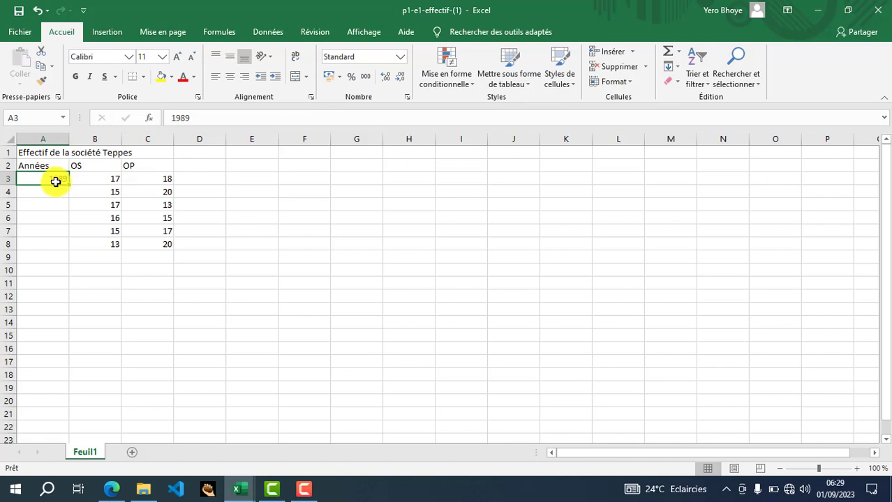
click(670, 72)
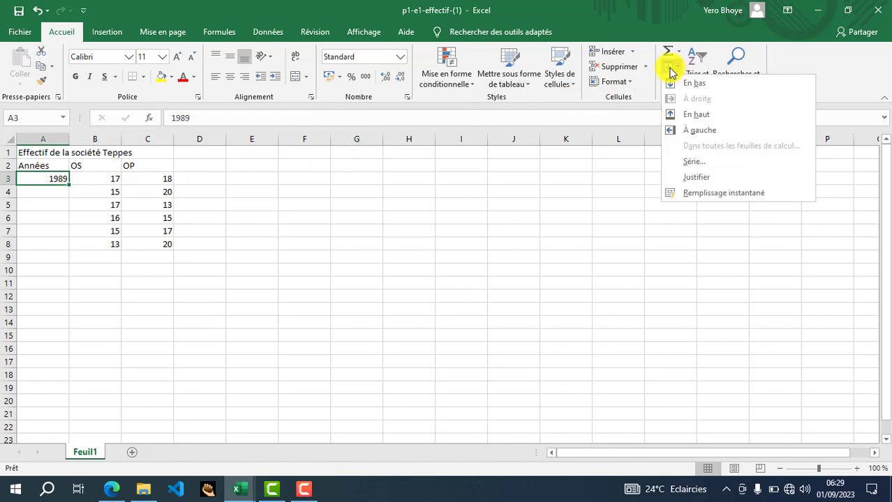
click(703, 159)
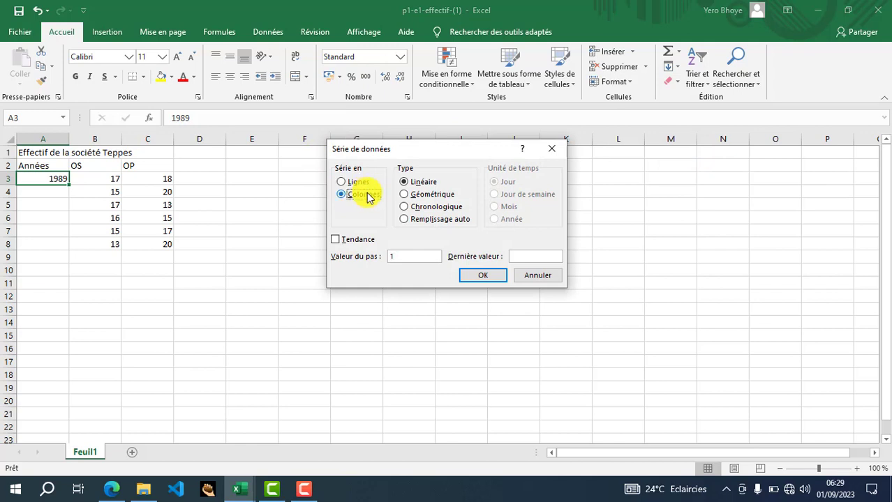
double_click(404, 258)
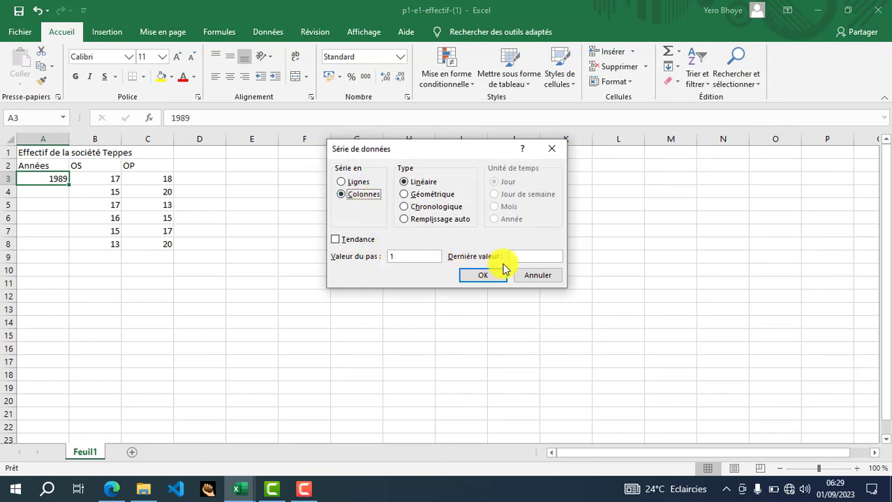
key(alt+Tab)
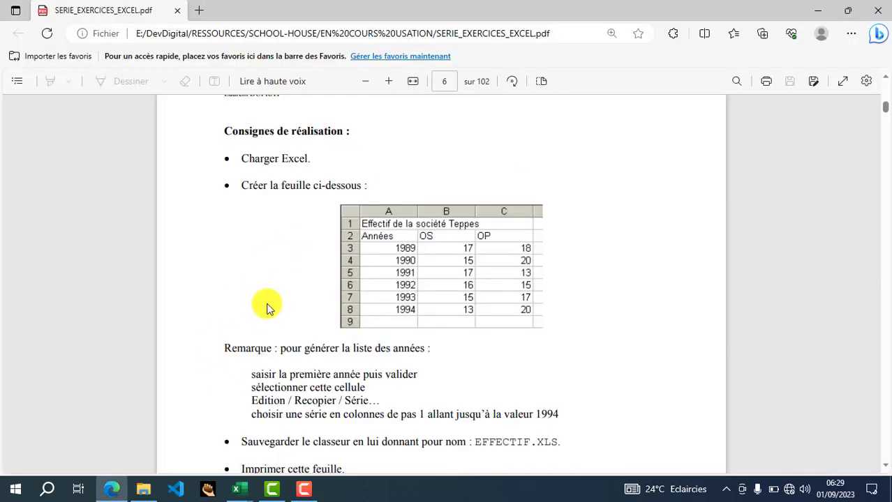
scroll(359, 312, down, 1)
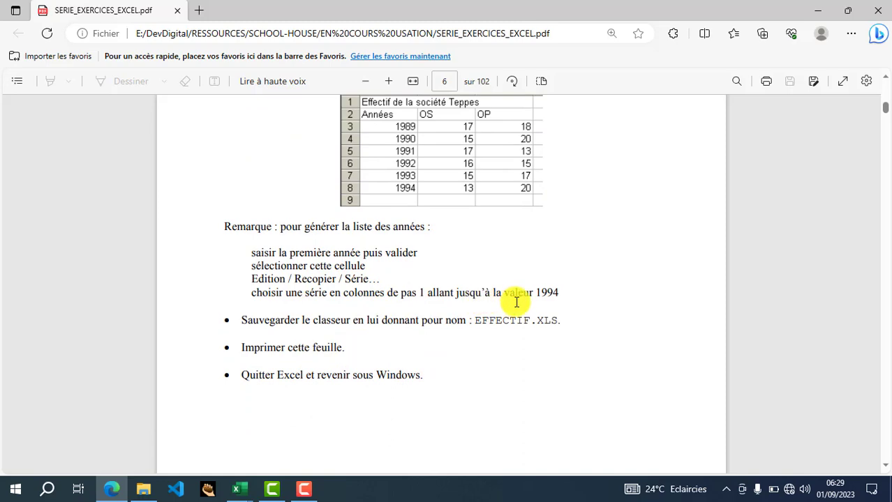
key(alt+Tab)
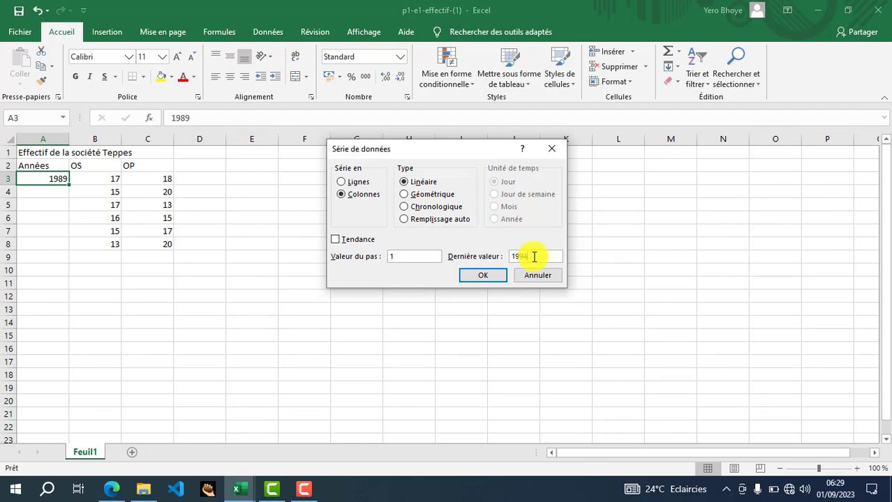
click(481, 275)
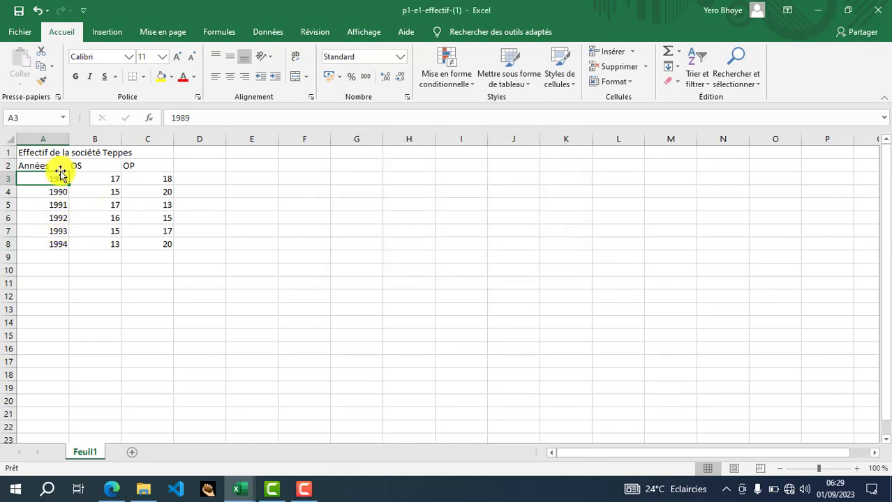
Select the years in A3:A8, check the saving instruction in the PDF exercise, and save the p1-e1-effectif-(1) workbook
drag(52, 176, 49, 240)
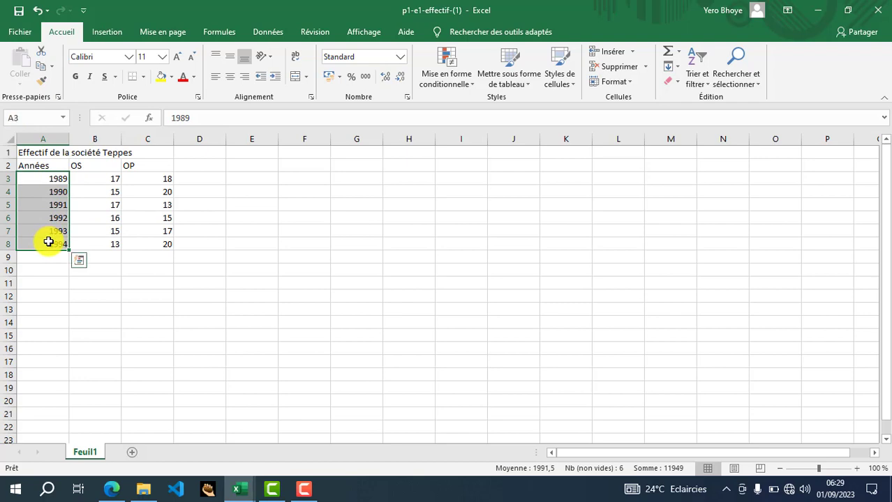
key(alt+Tab)
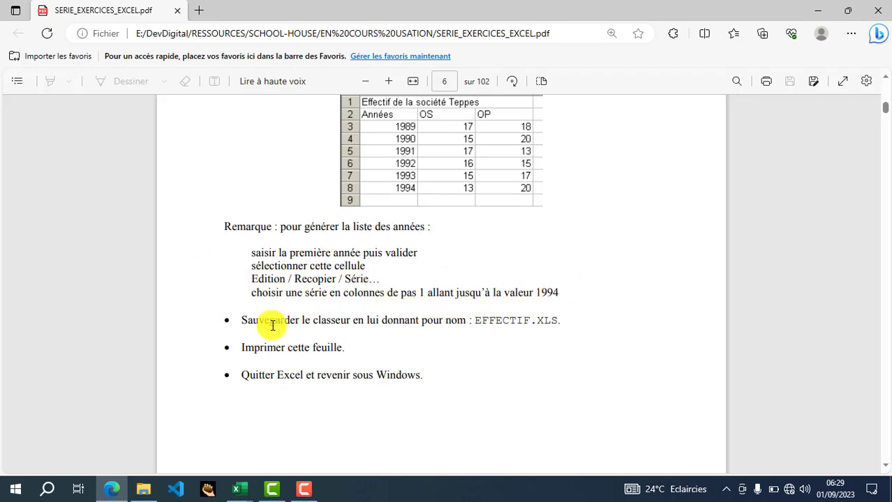
scroll(319, 274, up, 1)
scroll(314, 322, up, 1)
scroll(513, 353, down, 1)
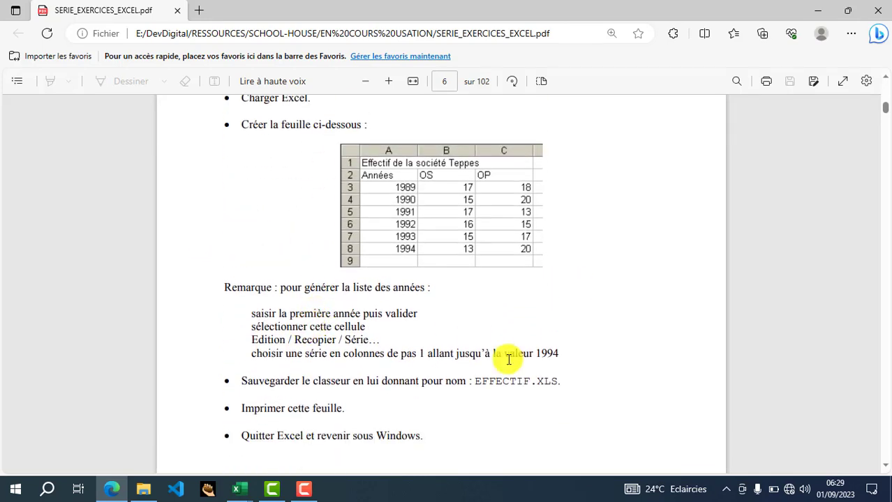
scroll(330, 347, down, 1)
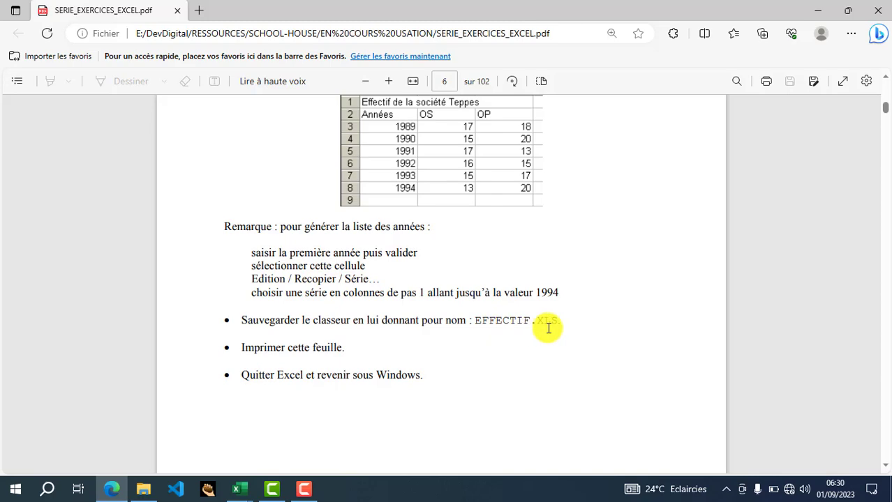
key(alt+Tab)
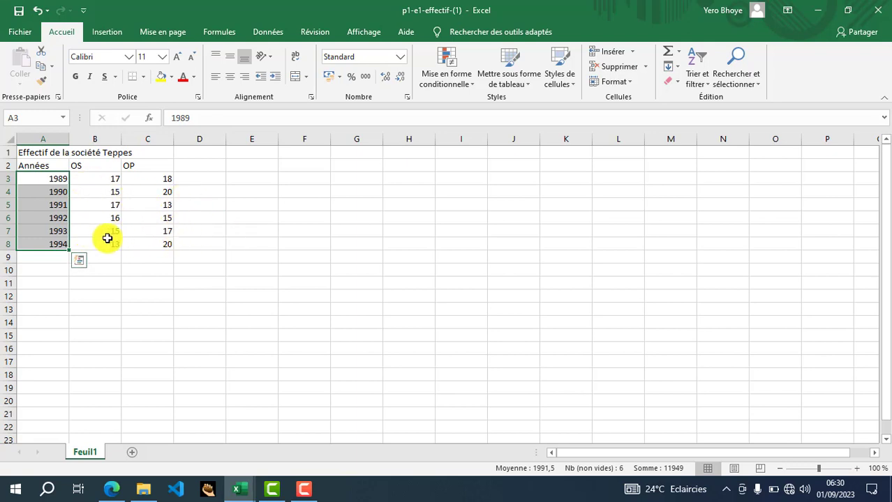
click(19, 11)
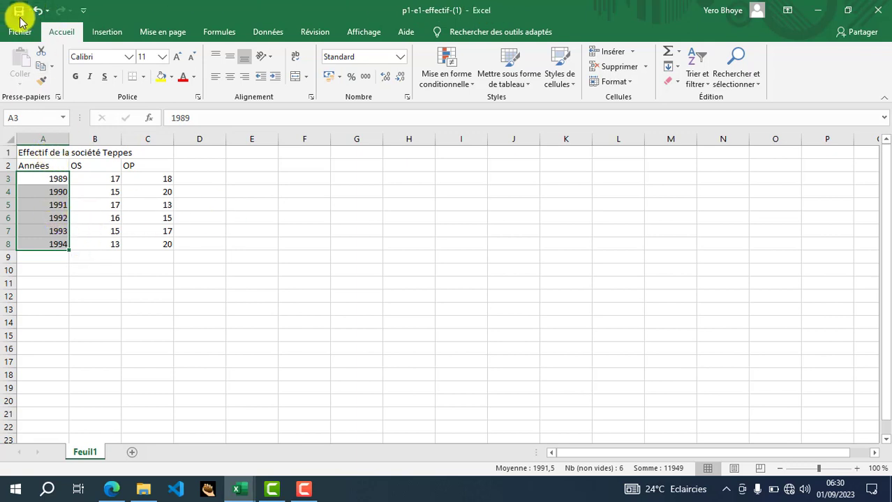
Check the PDF's print instruction and examine the sheet's print preview with Microsoft Print to PDF as printer, returning without printing
key(alt+Tab)
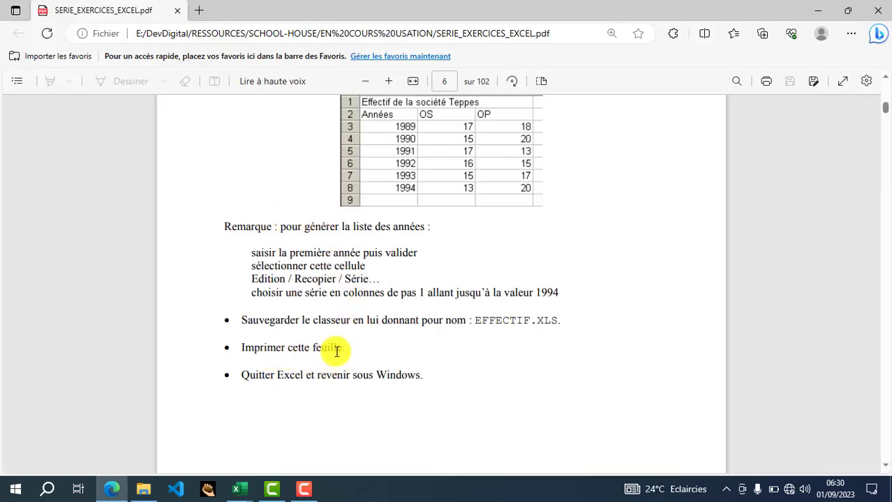
key(alt+Tab)
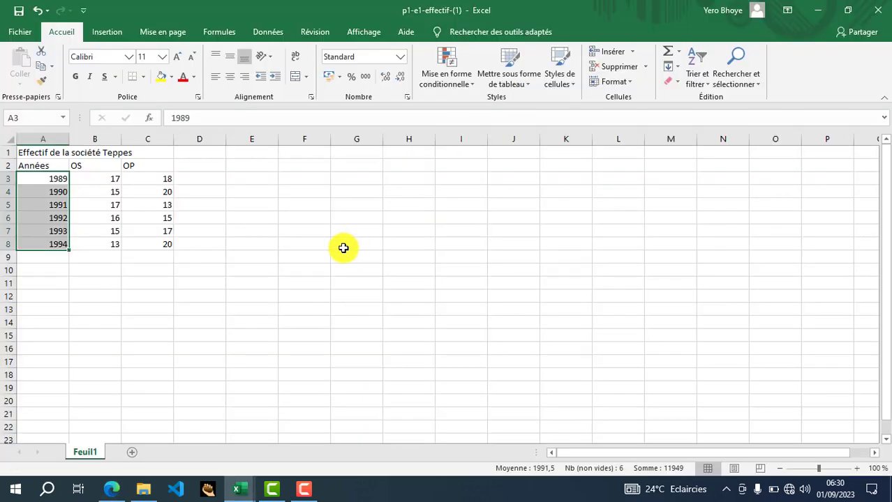
click(343, 249)
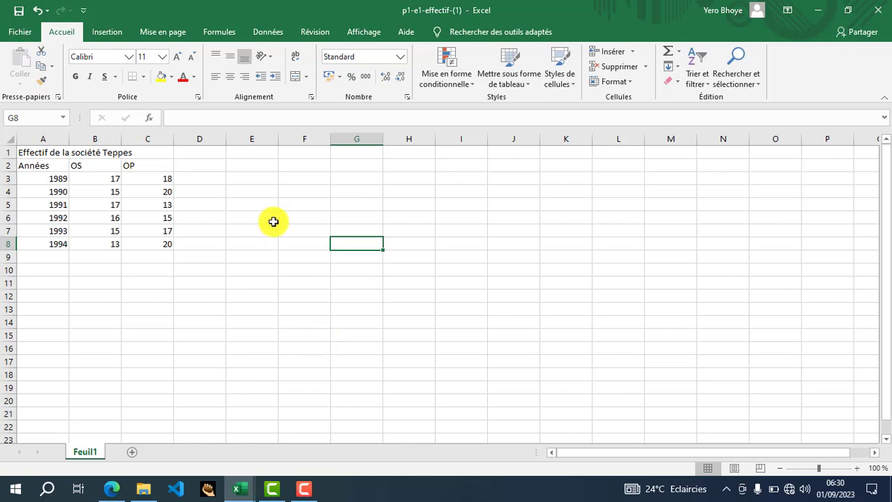
click(21, 33)
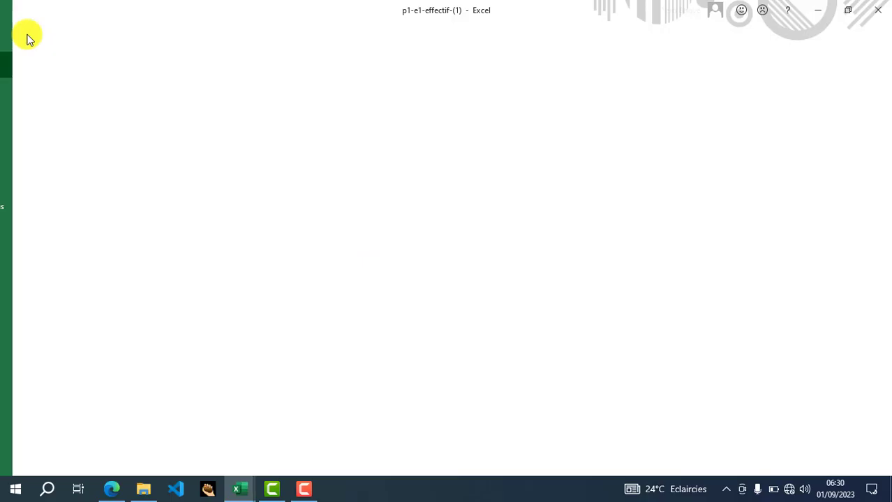
click(59, 255)
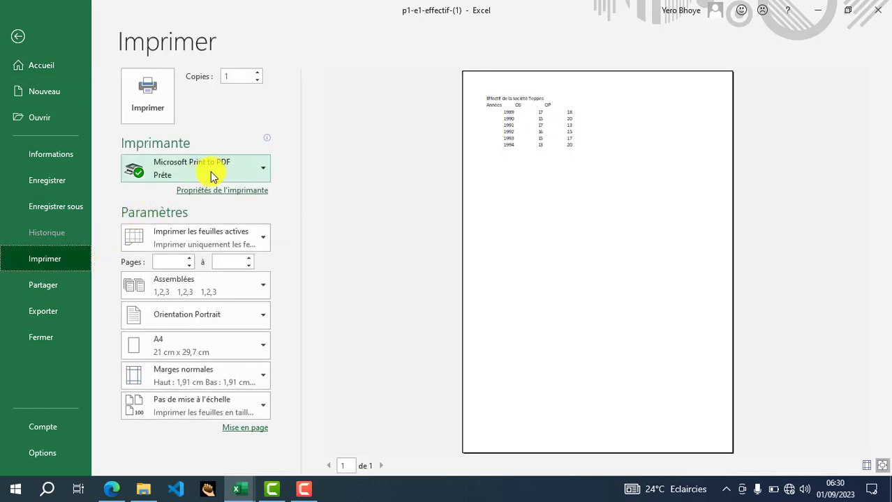
mouse_move(214, 176)
click(240, 175)
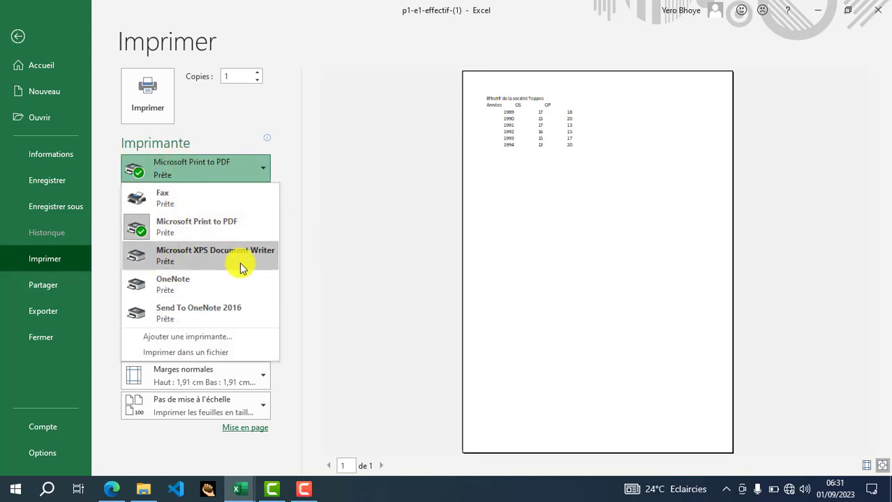
click(215, 235)
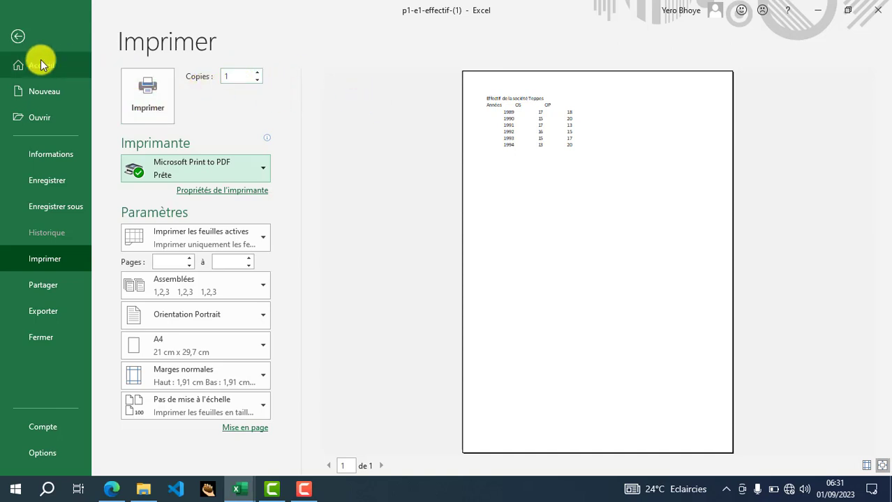
click(18, 36)
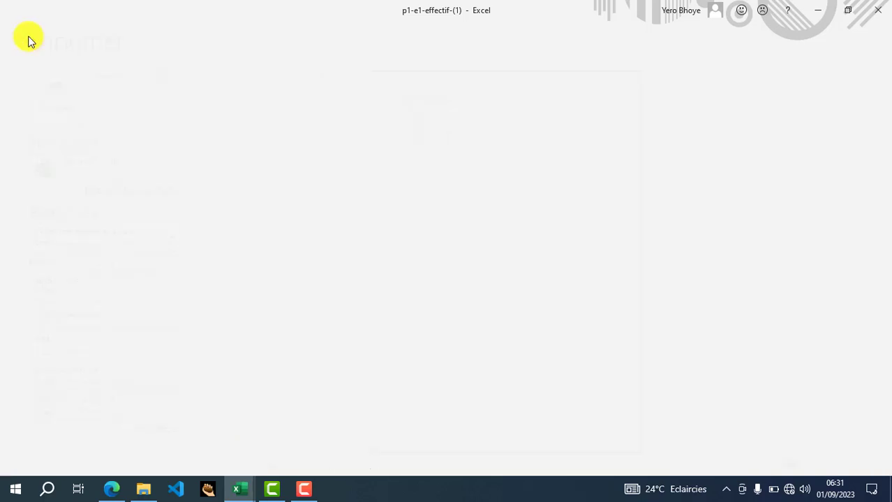
Return to the PDF and review the following exercise on page 7, including its table with AM and Cadres columns
click(356, 162)
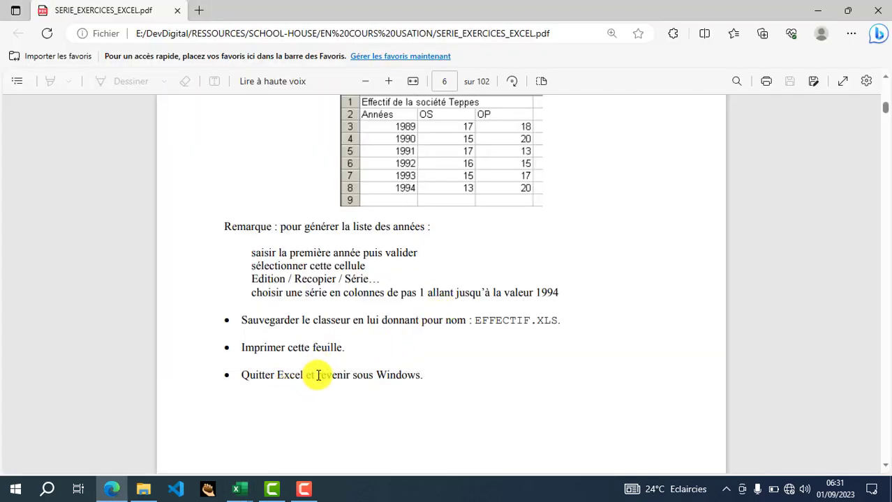
scroll(373, 314, down, 5)
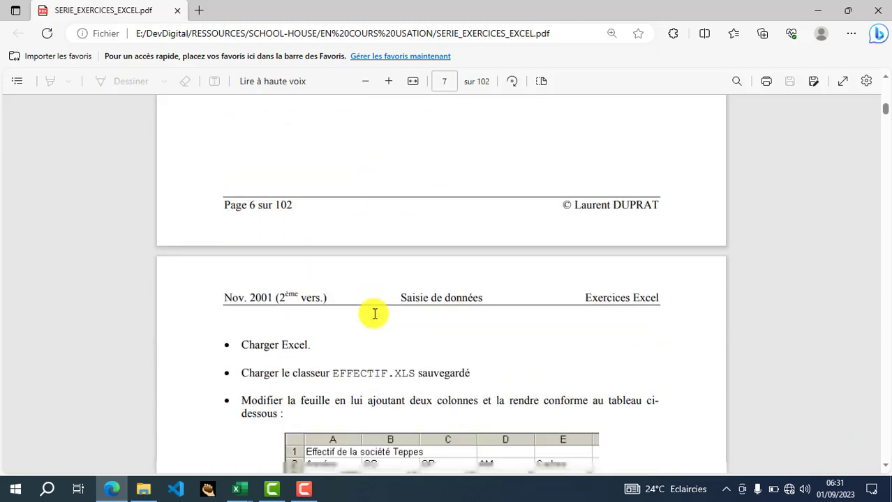
scroll(375, 314, down, 1)
scroll(362, 203, up, 3)
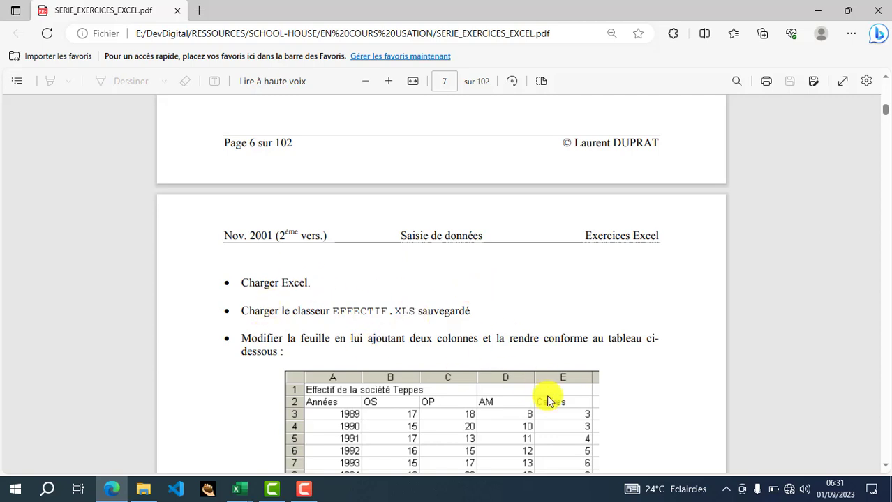
scroll(402, 300, down, 2)
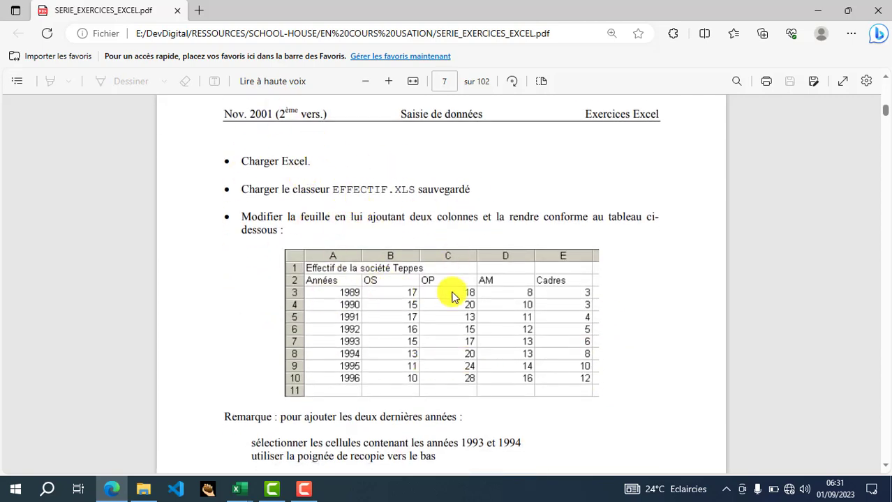
Switch to the planDaction workbook and log 0:20 for "Exercices Excel - Notions de base" under vendredi 1 in the Septembre sheet
key(alt+Tab)
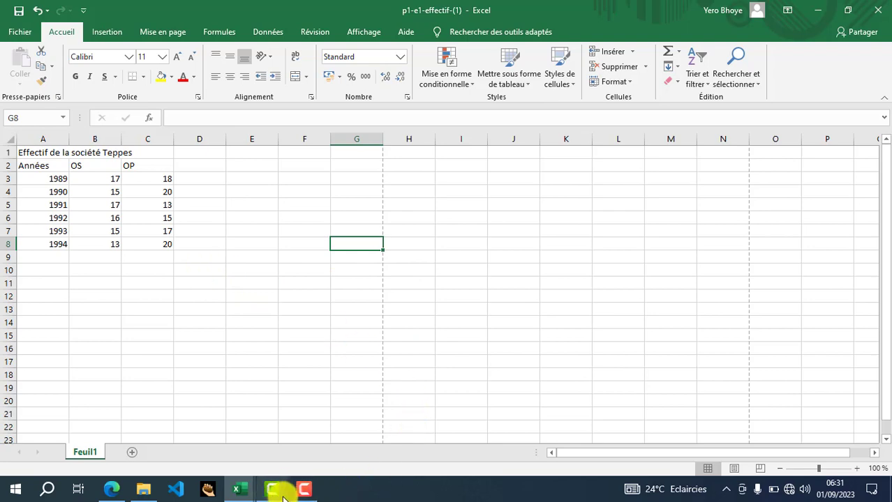
mouse_move(245, 490)
click(100, 448)
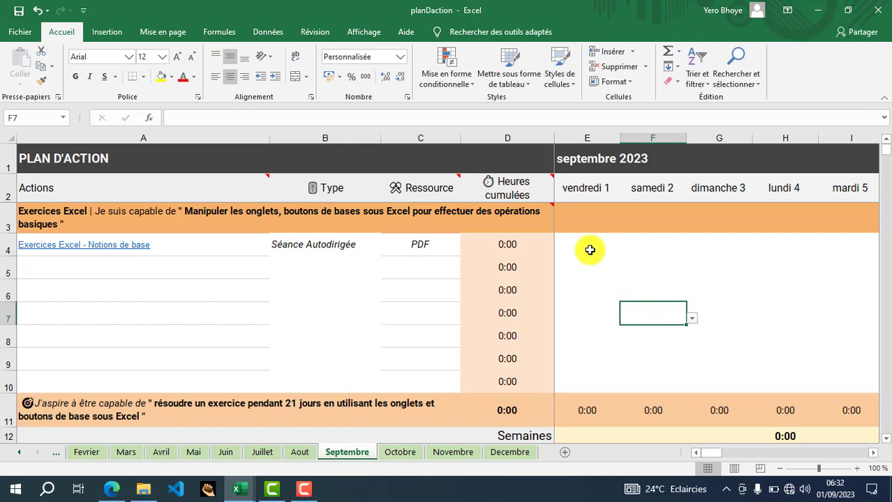
click(590, 250)
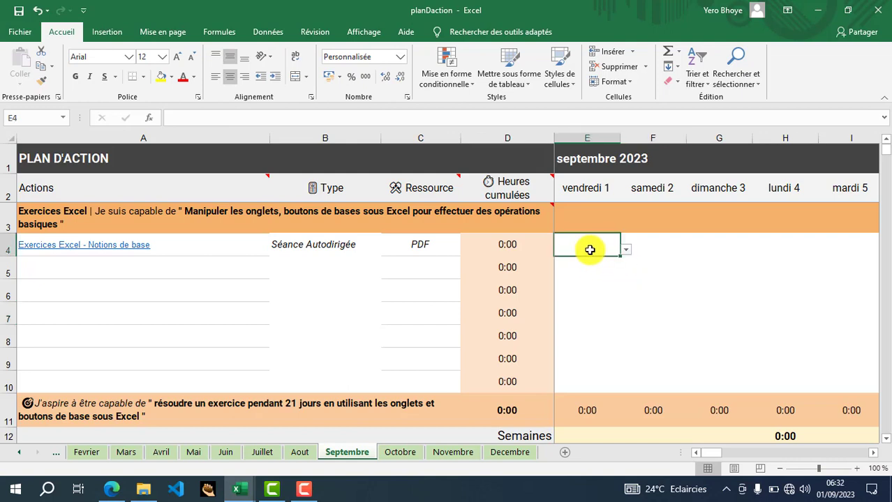
click(627, 251)
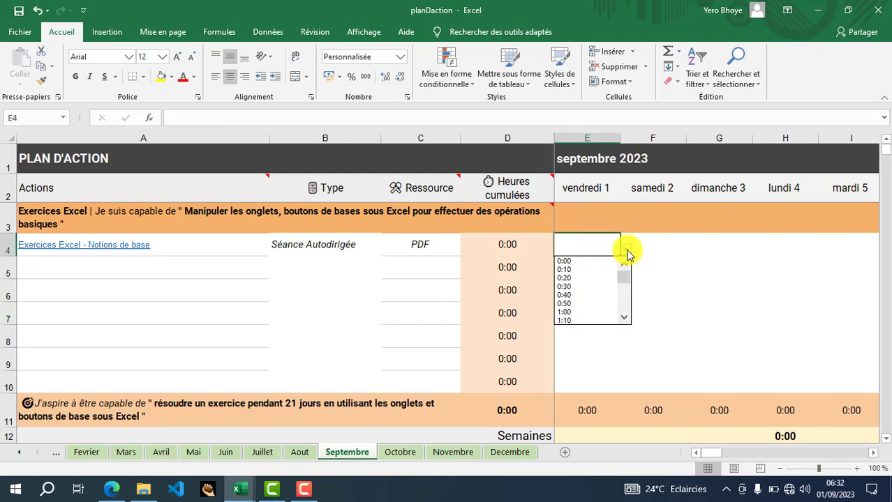
click(598, 279)
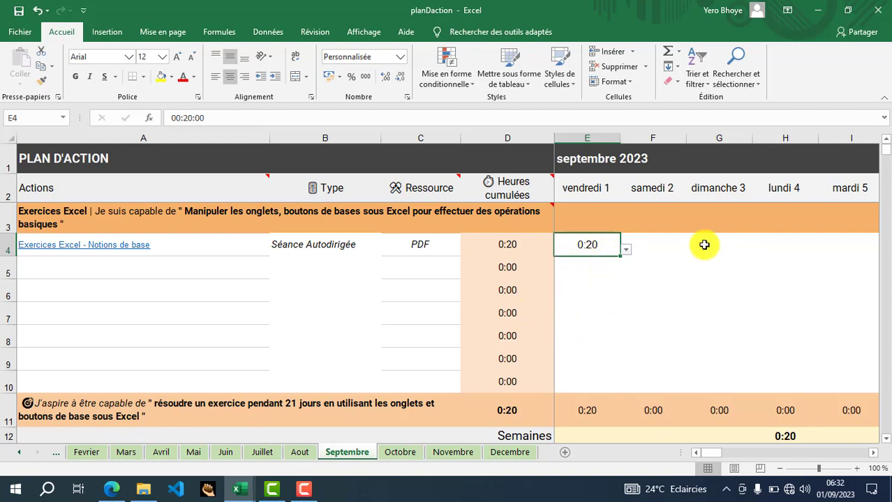
Switch to the septembre-kpi workbook and examine its dashboard, activity journal and the progress charts of the Synthèse sheet
key(alt+Tab)
click(265, 318)
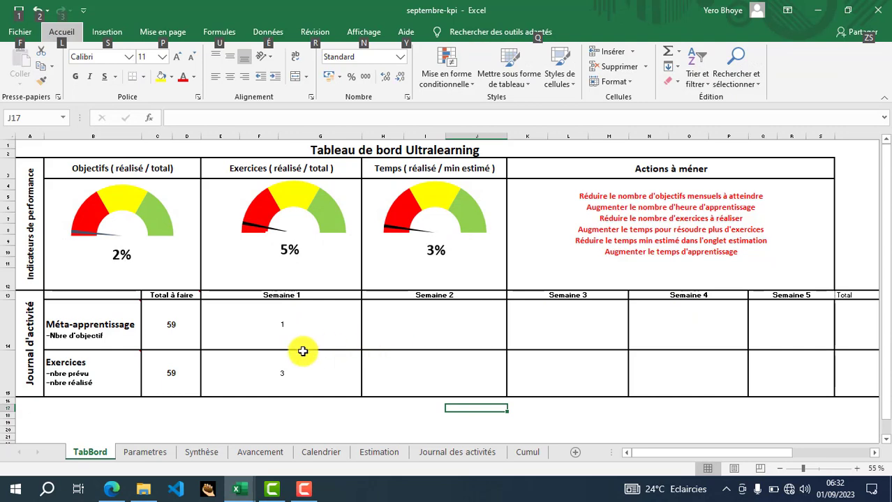
click(476, 453)
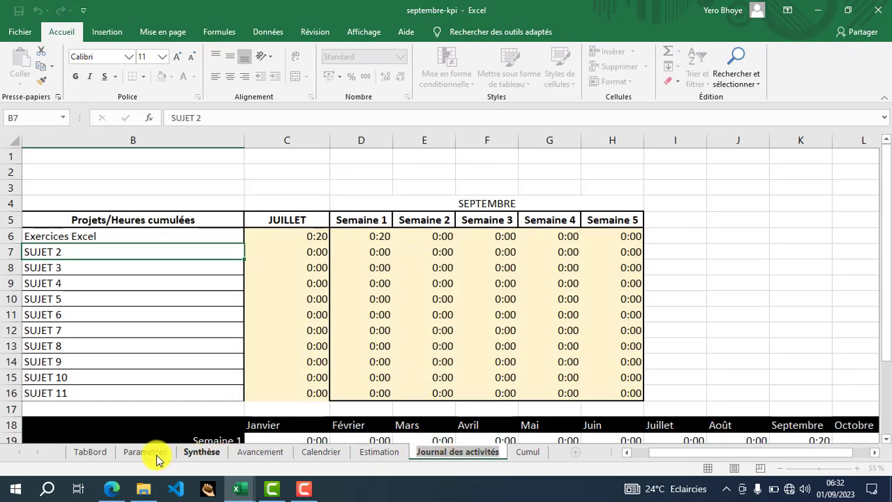
click(200, 453)
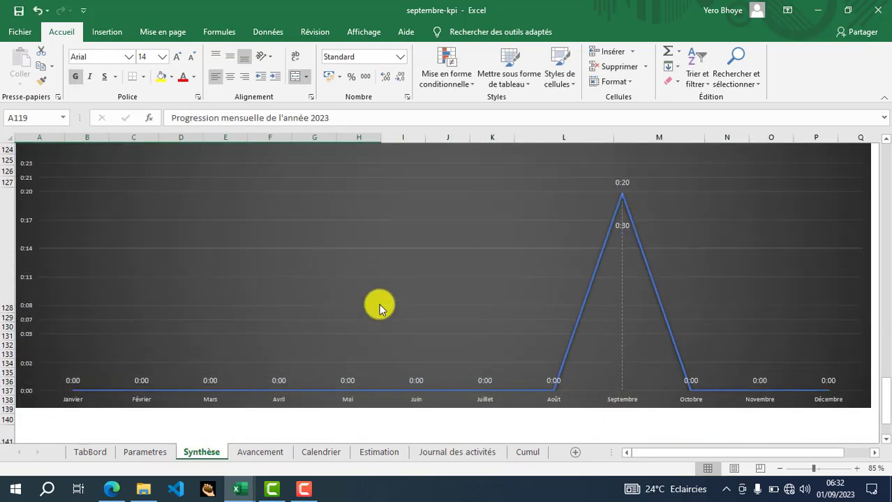
scroll(586, 296, up, 1)
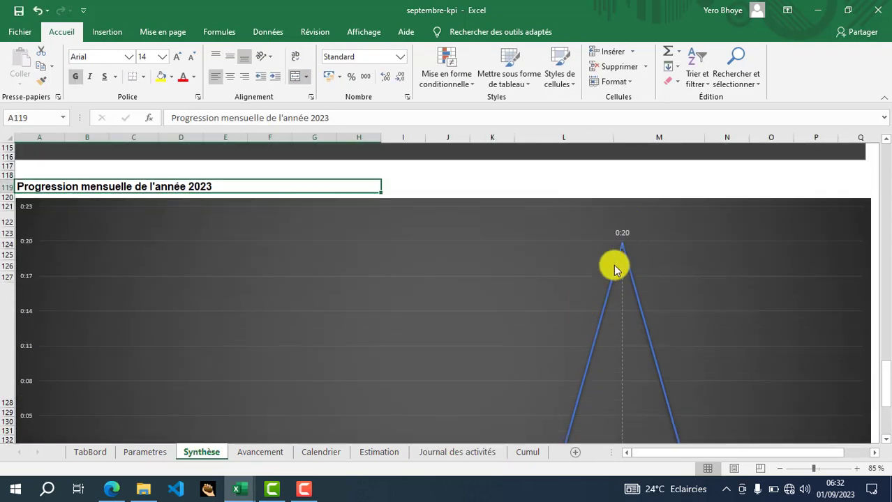
scroll(590, 289, up, 5)
scroll(489, 296, up, 3)
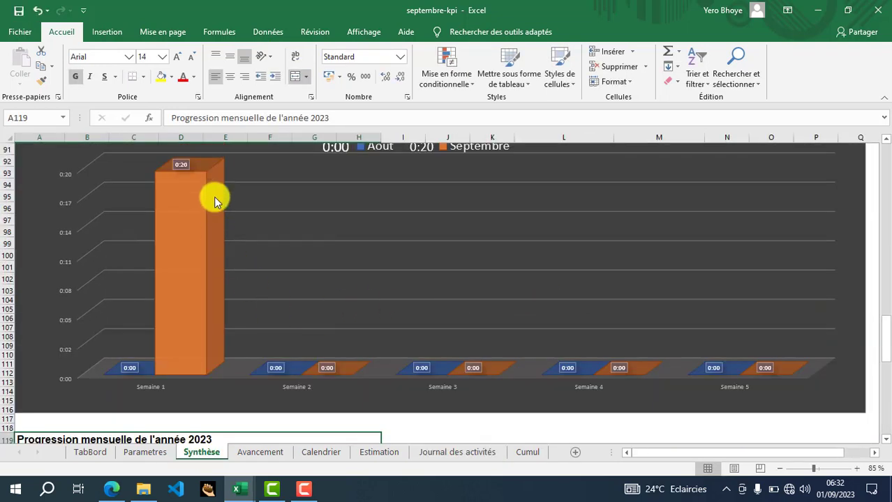
scroll(279, 231, up, 8)
scroll(224, 368, up, 11)
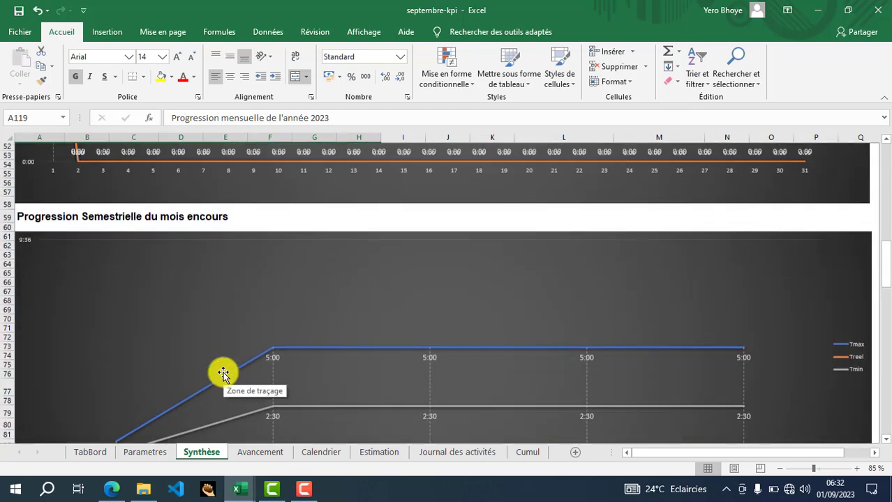
scroll(222, 375, up, 8)
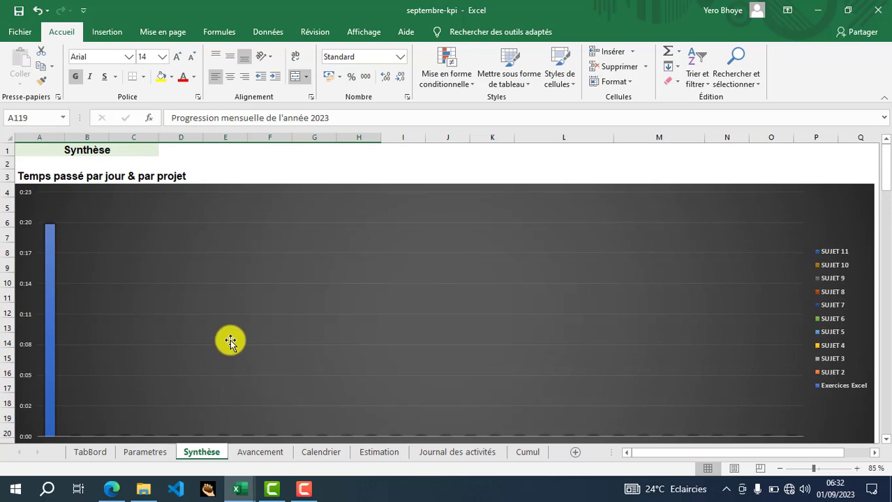
key(alt+Tab)
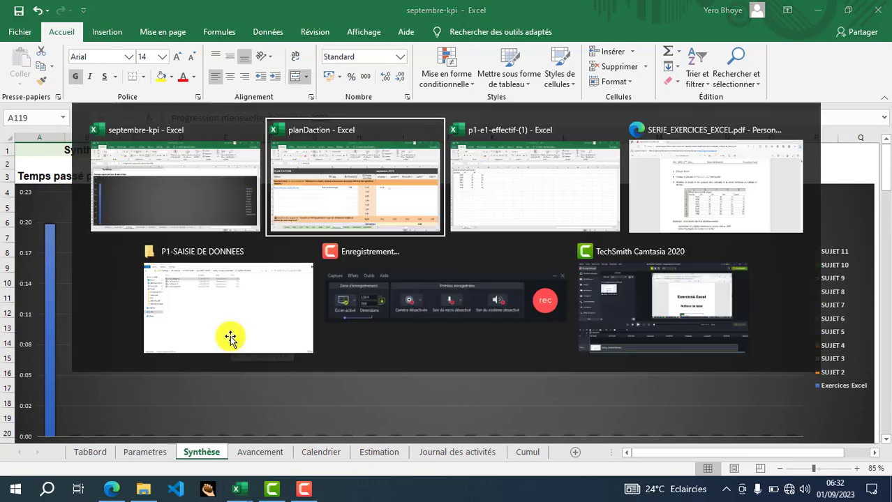